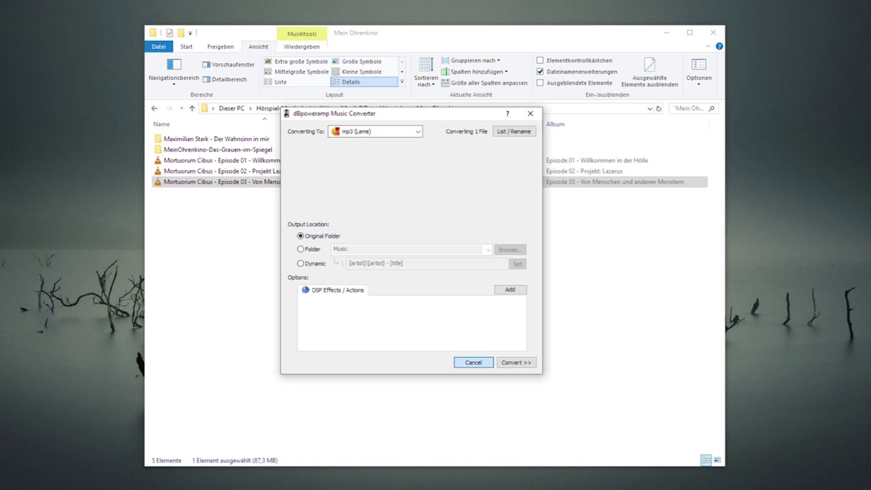
# Step: Open the ID tag of the Mortuorum Cibus Episode 03 MP3 and enter the title "Von Menschen und anderen Monstern"
pyautogui.press('Escape')
pyautogui.rightClick(244, 183)
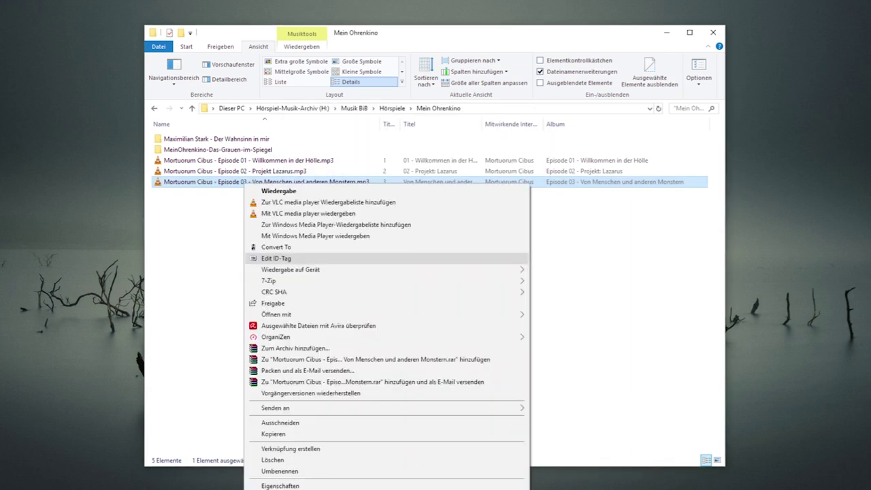
pyautogui.press('Return')
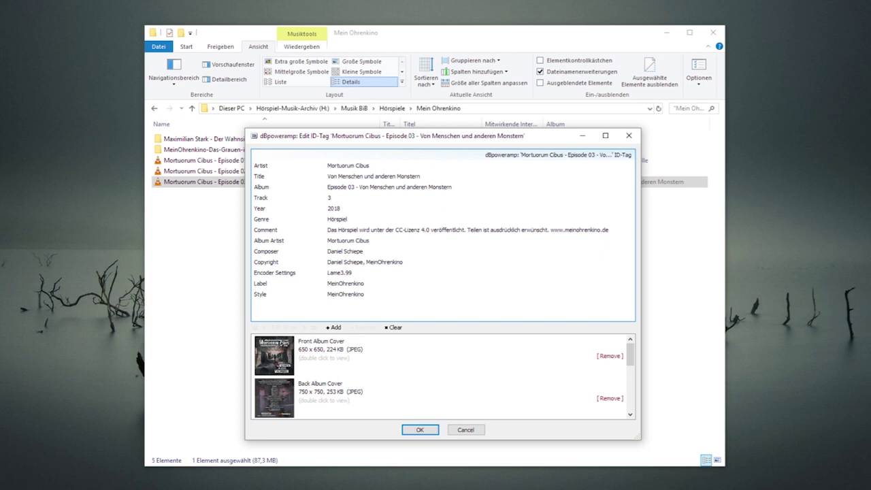
pyautogui.click(340, 166)
pyautogui.click(341, 177)
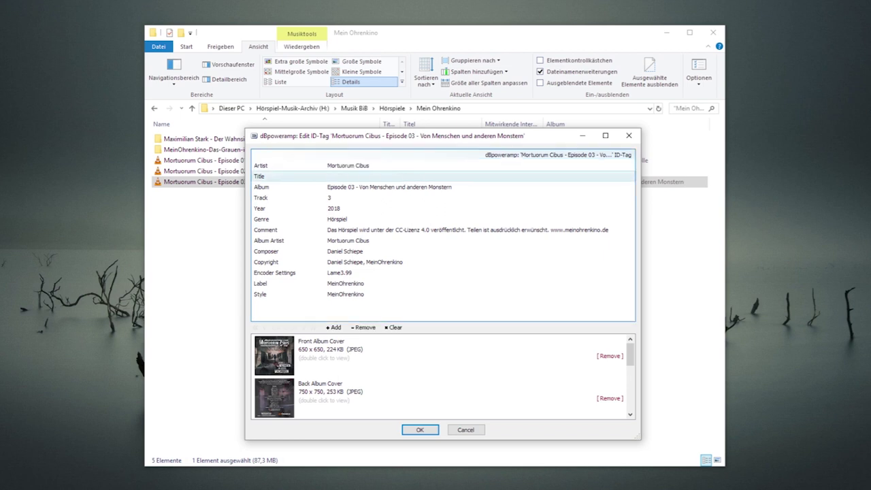
pyautogui.write('Von Menschen und anderen Monstern')
pyautogui.press('Tab')
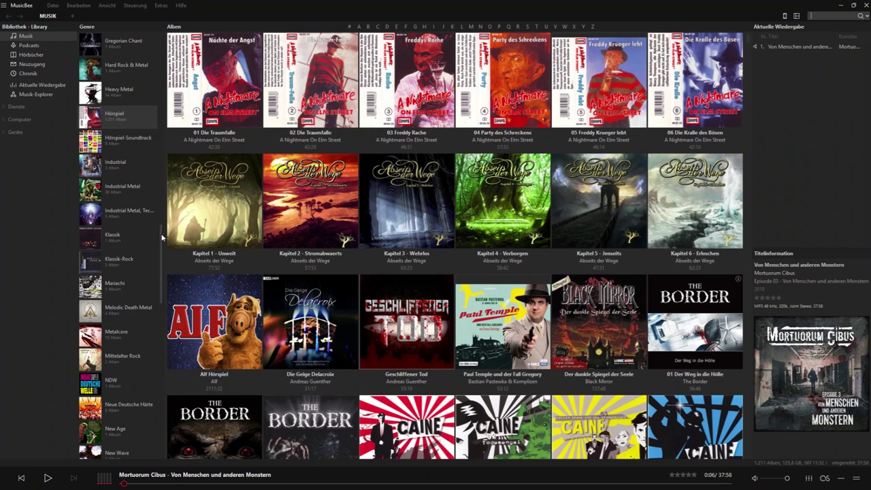
# Step: In MusicBee, set the Linke Seitenleiste to "Panel ausblenden (automatisch öffnen)" and reveal the hidden panel
pyautogui.scroll(2, 162, 232)
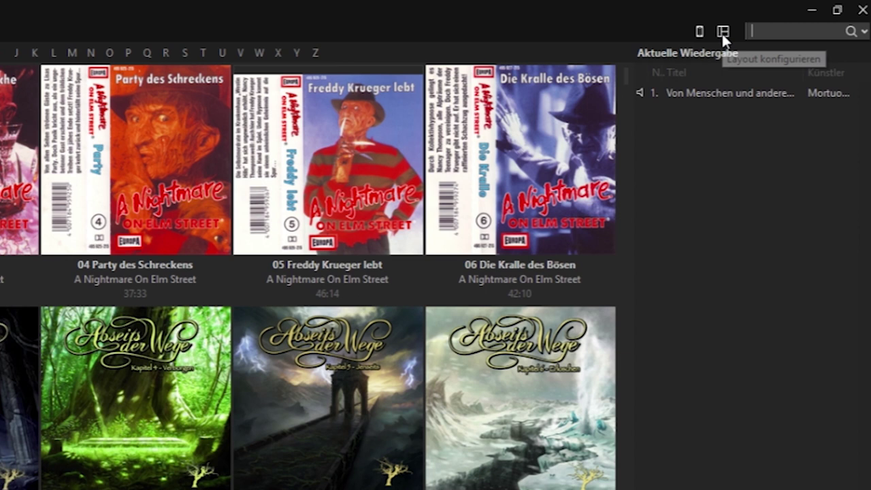
pyautogui.click(723, 32)
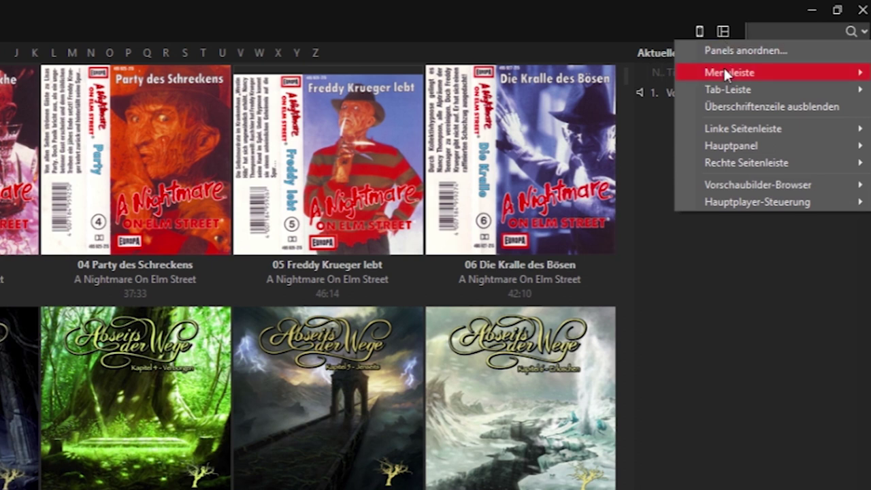
pyautogui.moveTo(722, 67)
pyautogui.moveTo(722, 84)
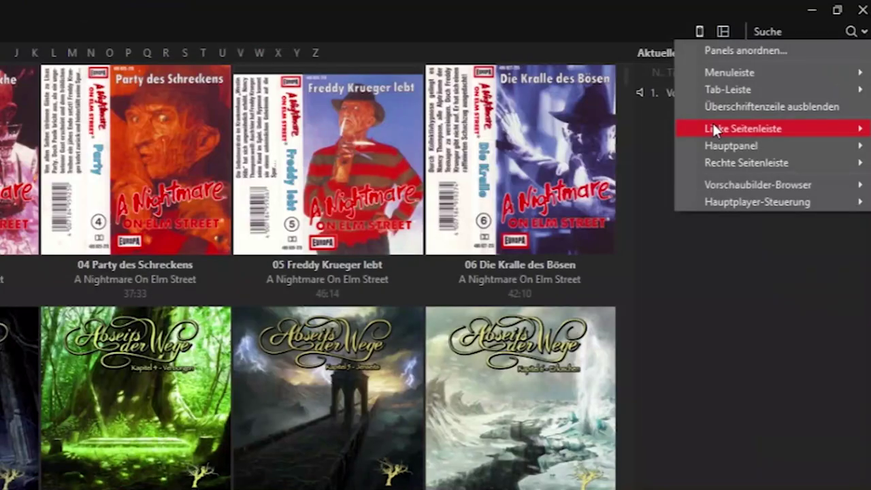
pyautogui.moveTo(792, 65)
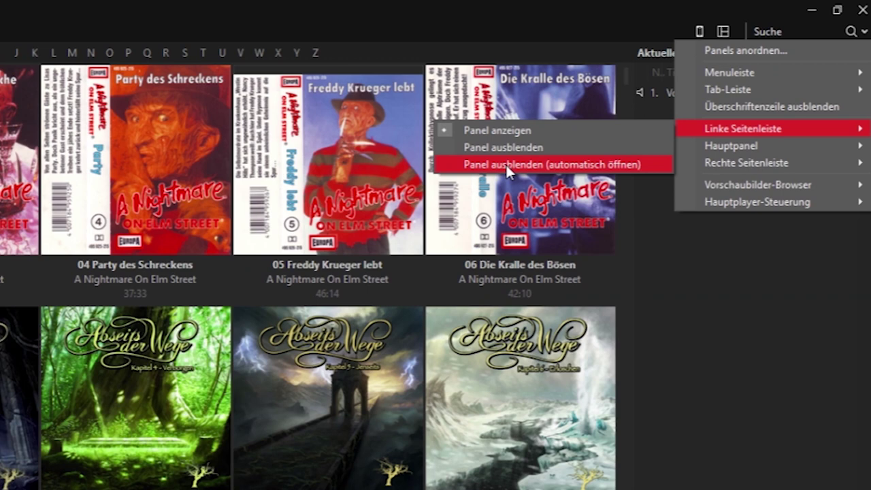
pyautogui.click(506, 164)
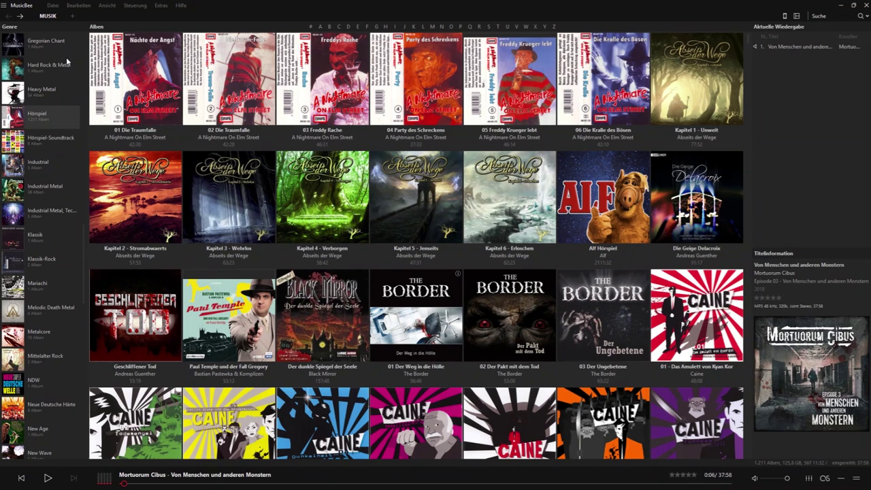
pyautogui.moveTo(2, 63)
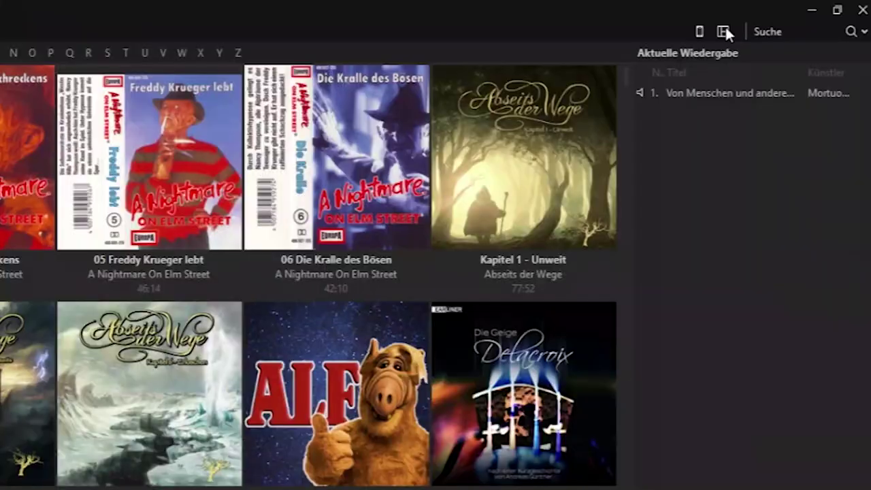
# Step: Show the Hauptpanel in the "Album und Titel" view and in the "Titel" view
pyautogui.click(724, 31)
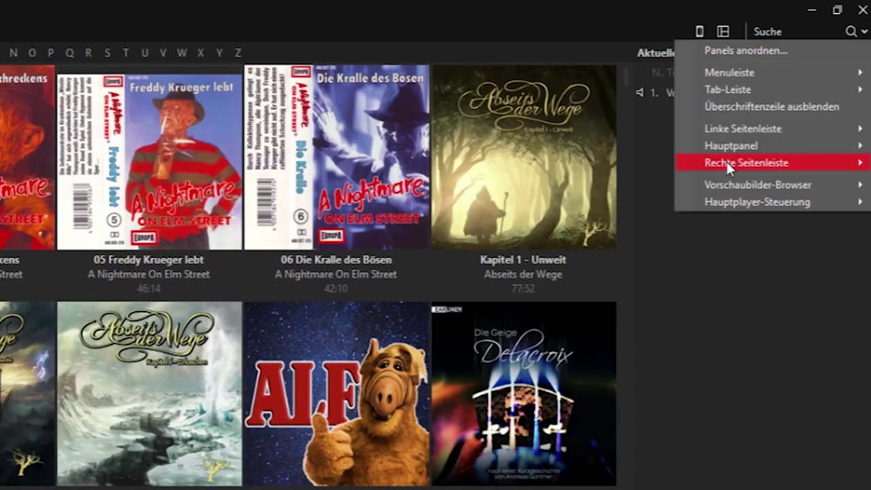
pyautogui.moveTo(728, 146)
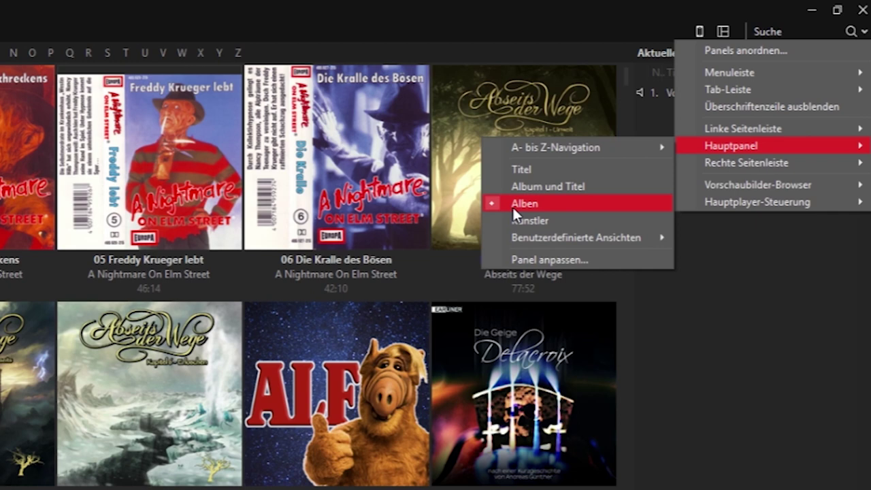
pyautogui.click(520, 186)
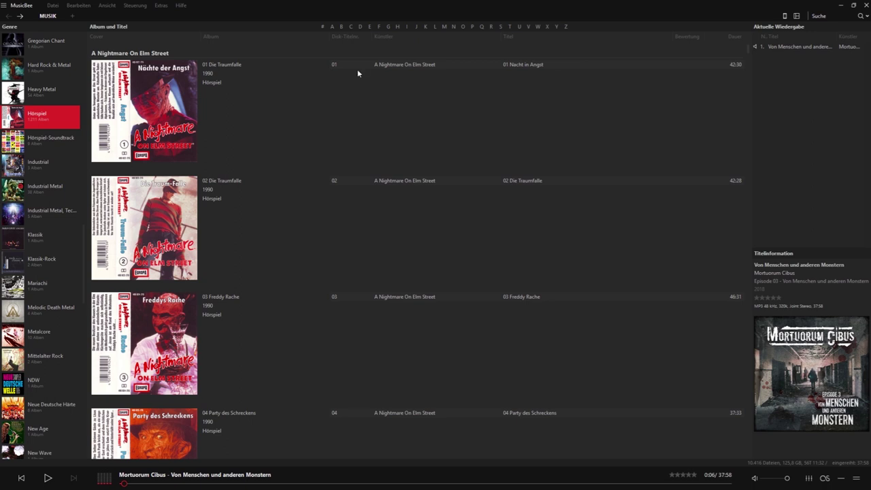
pyautogui.click(798, 17)
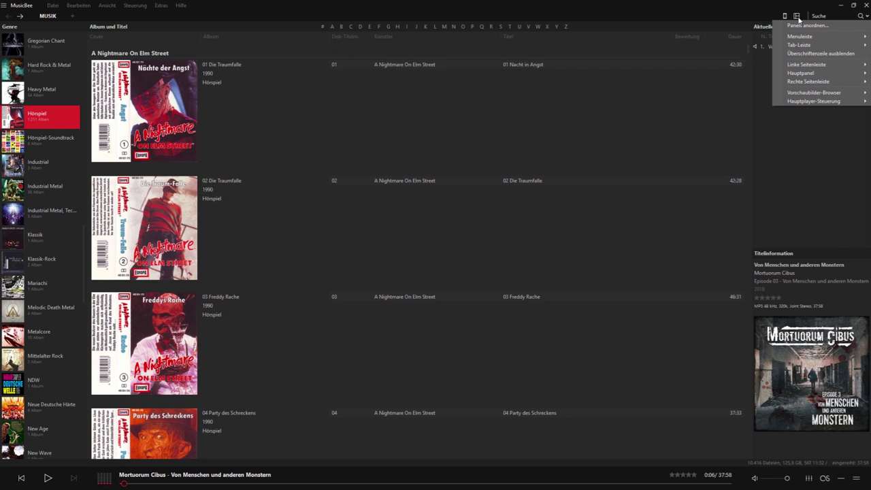
pyautogui.moveTo(807, 73)
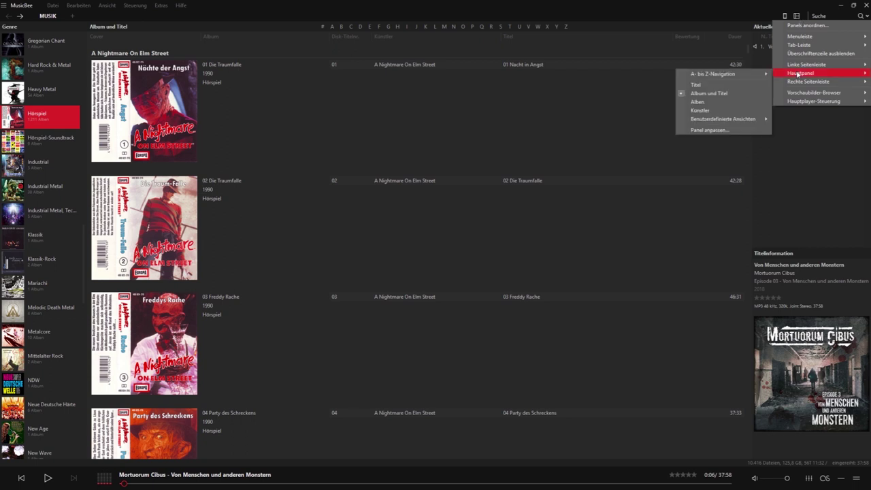
pyautogui.click(718, 84)
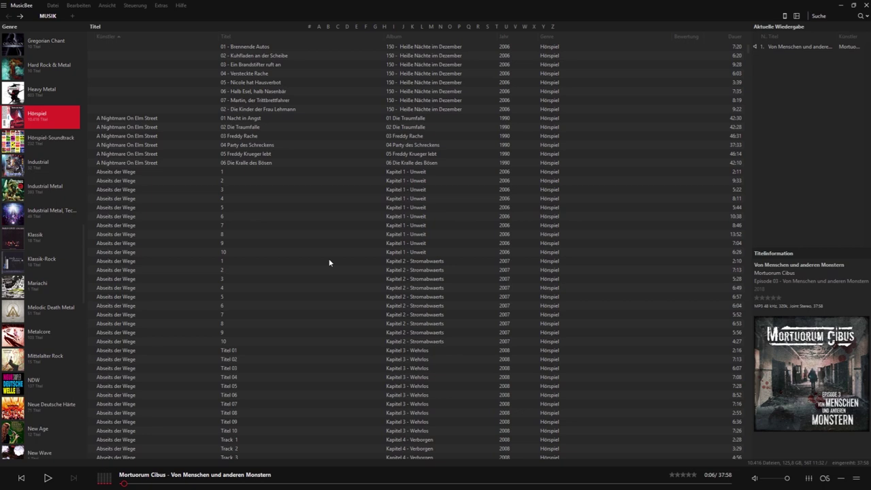
# Step: Switch the Hauptpanel back to the "Alben" view
pyautogui.click(796, 17)
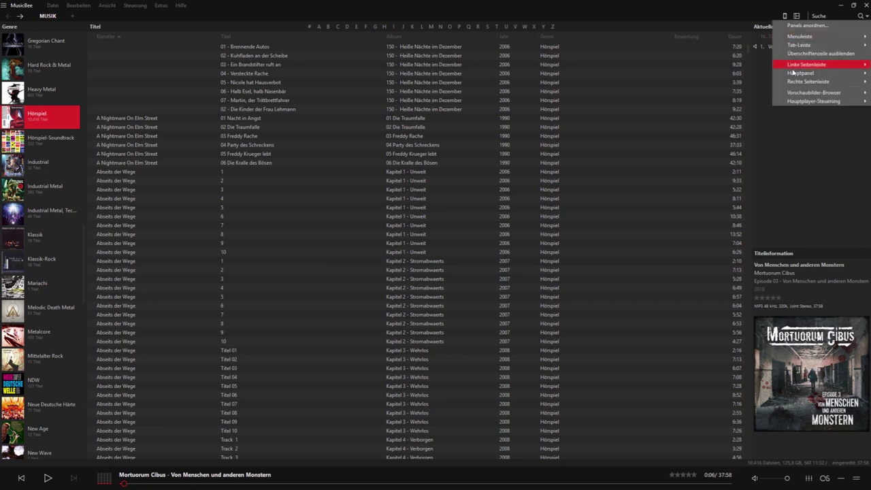
pyautogui.moveTo(797, 73)
pyautogui.click(708, 102)
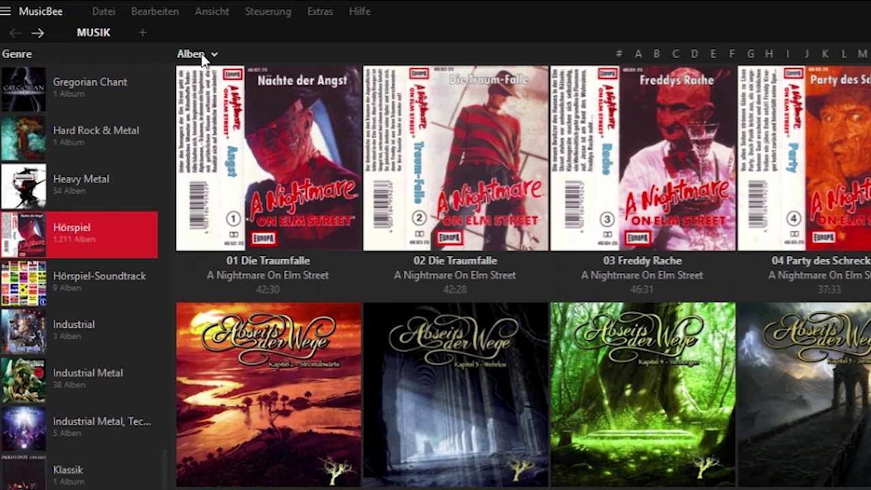
# Step: Reduce the album cover size to the minimum and enlarge it back to seven covers per row
pyautogui.click(203, 58)
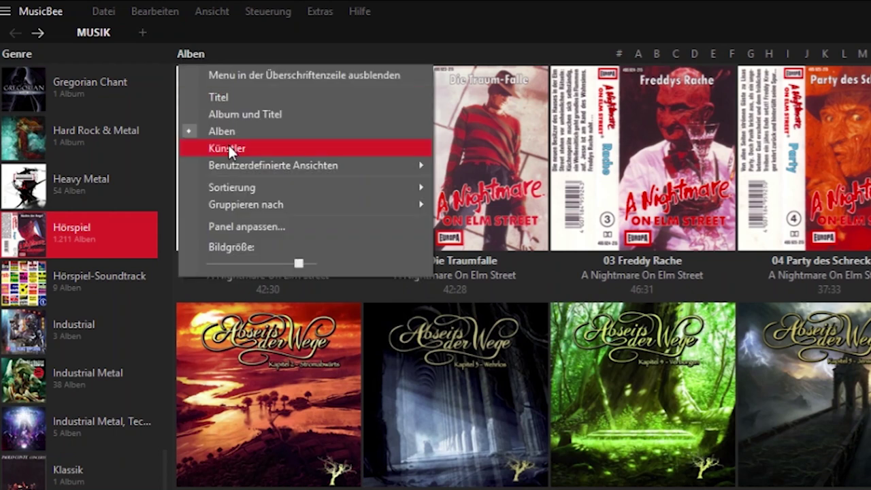
pyautogui.moveTo(240, 188)
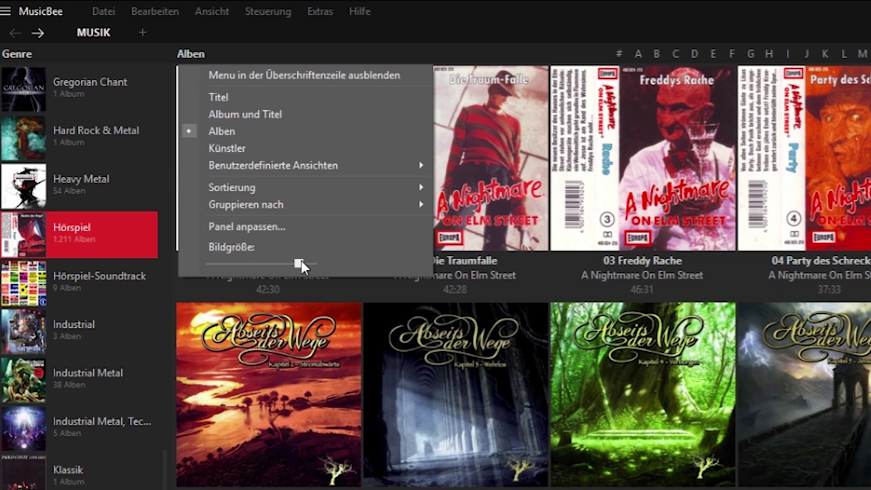
pyautogui.moveTo(301, 262); pyautogui.dragTo(209, 267)
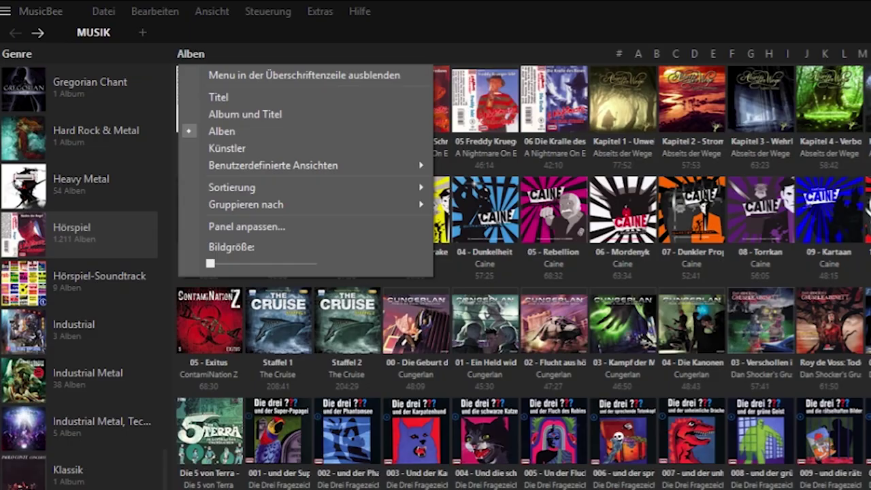
pyautogui.press('Escape')
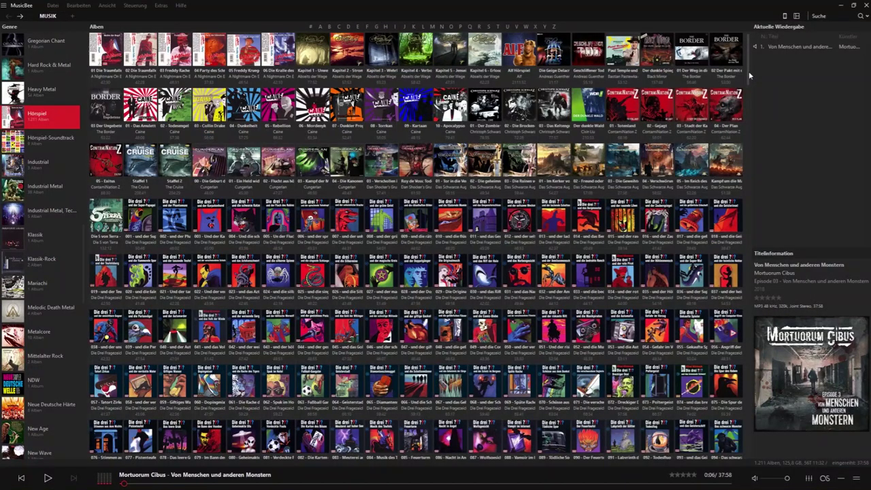
pyautogui.click(107, 28)
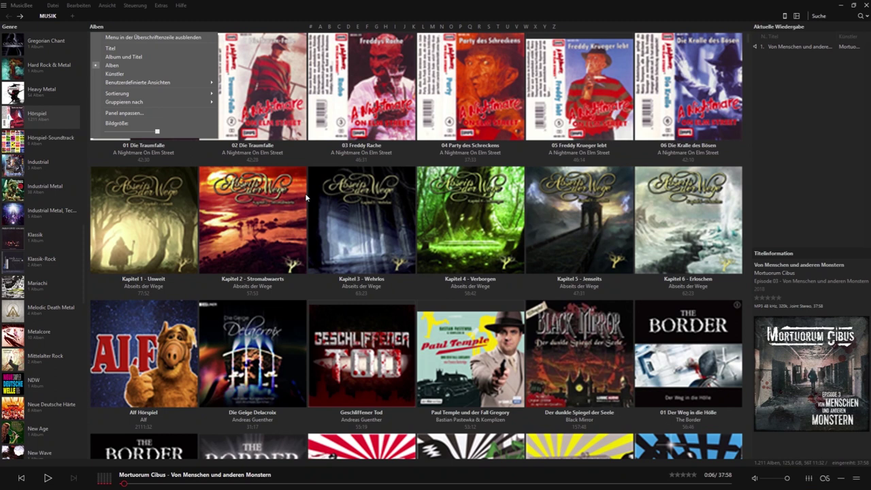
pyautogui.scroll(-1, 306, 198)
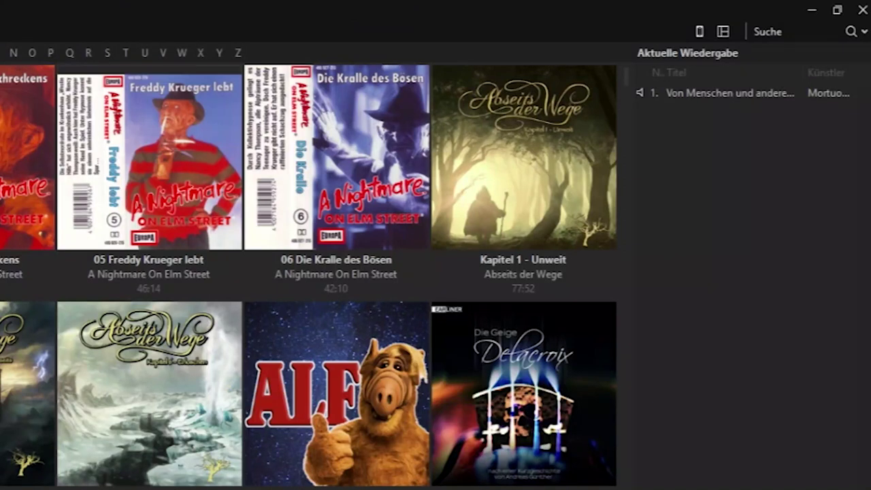
# Step: Try to set the Rechte Seitenleiste to "Panel ausblenden (automatisch öffnen)"
pyautogui.click(797, 15)
pyautogui.moveTo(800, 82)
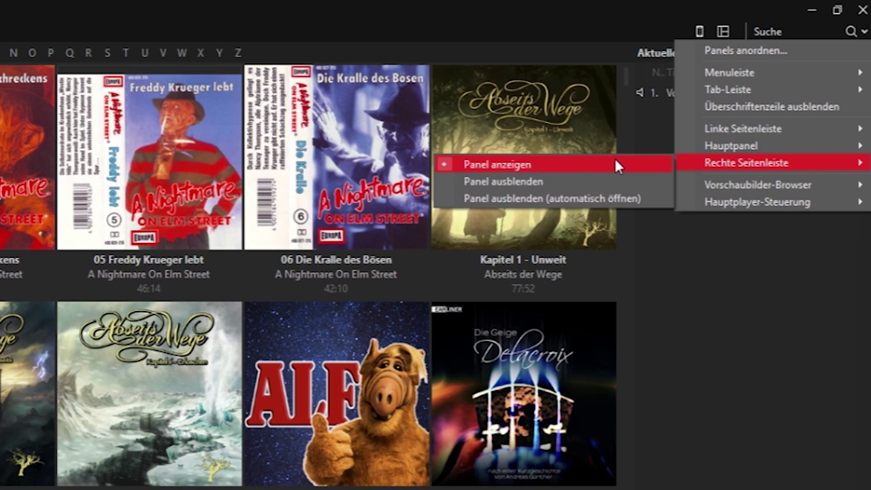
pyautogui.click(569, 195)
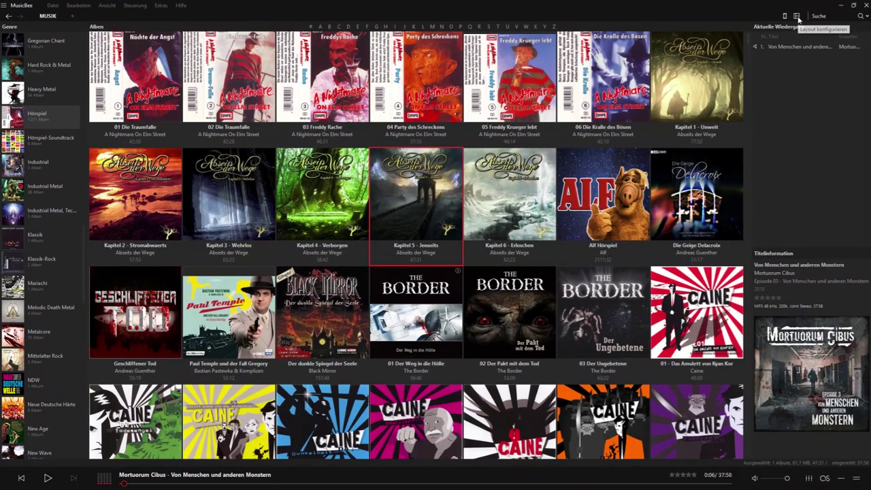
# Step: Review the cover layout configuration of the Hauptpanel, close it and show the tracks of the album "Kapitel 5 - Jenseits"
pyautogui.click(798, 17)
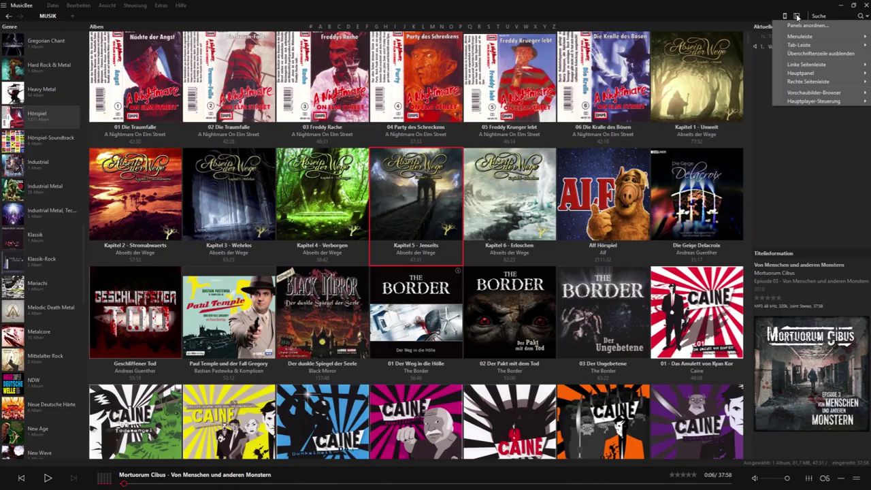
pyautogui.moveTo(795, 71)
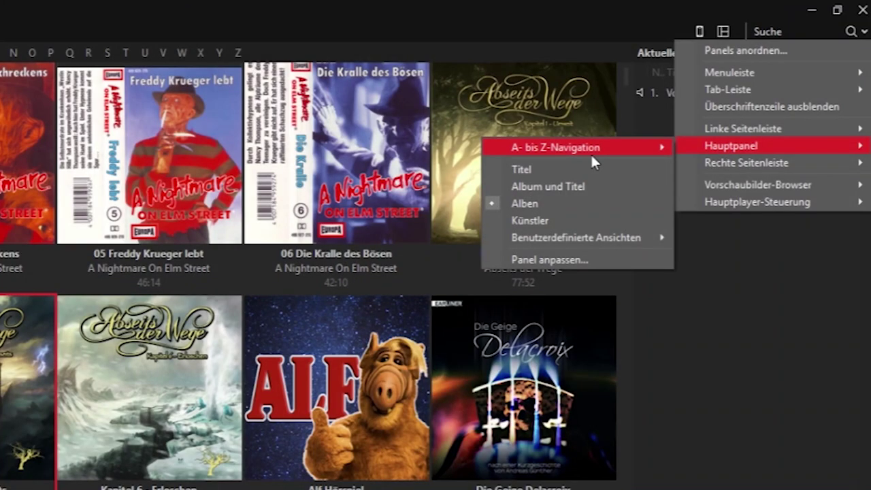
pyautogui.click(556, 260)
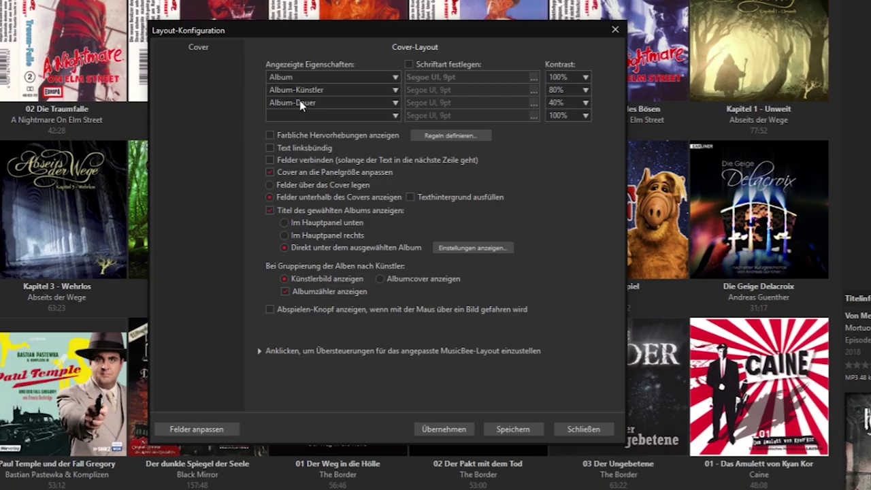
pyautogui.click(616, 29)
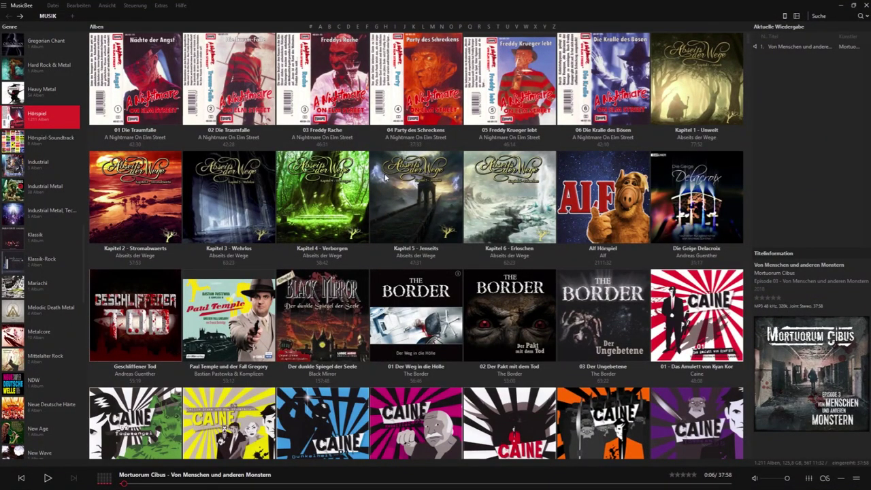
pyautogui.click(399, 194)
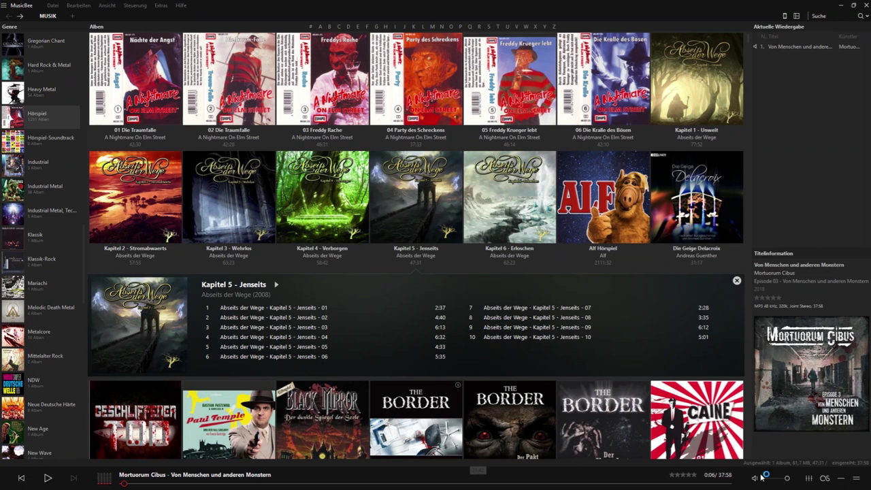
# Step: Look up the layout options for the Hauptplayer-Steuerung
pyautogui.click(796, 16)
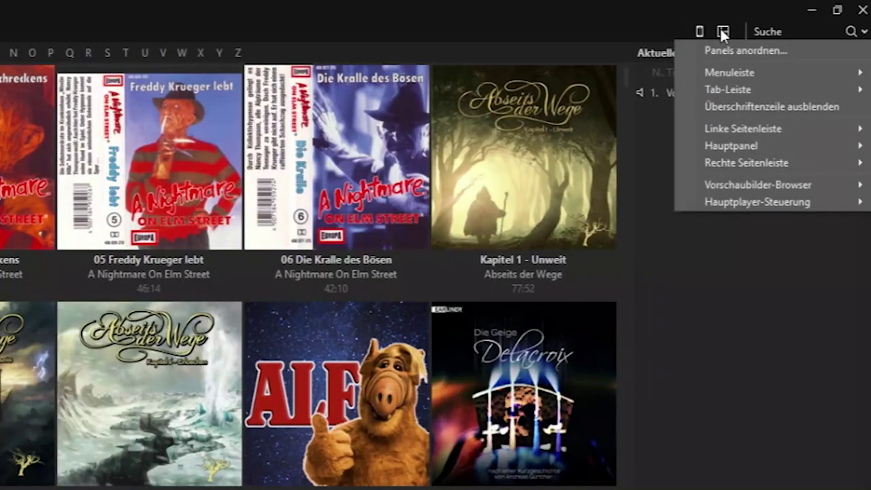
pyautogui.moveTo(730, 201)
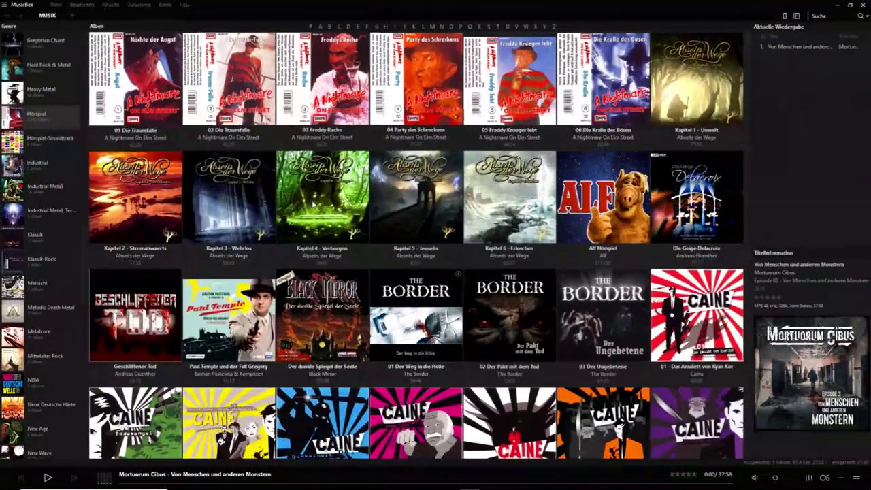
# Step: Open the program settings on the Allgemein page
pyautogui.click(82, 5)
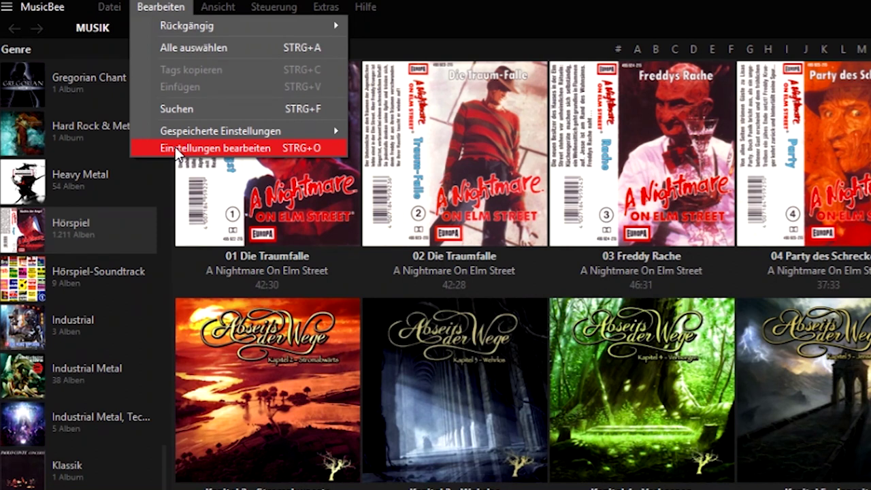
pyautogui.click(177, 148)
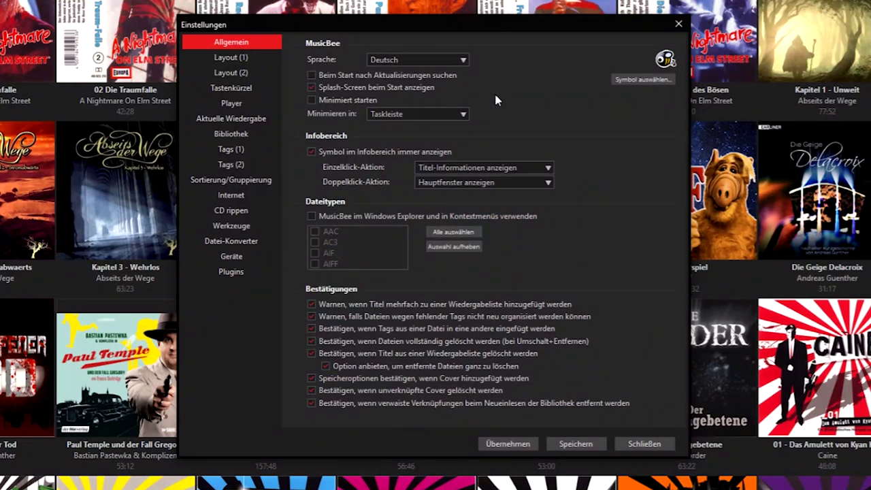
# Step: Review the Layout (1) settings through the left sidebar and main panel sections, and open the Bibliothek settings
pyautogui.click(233, 58)
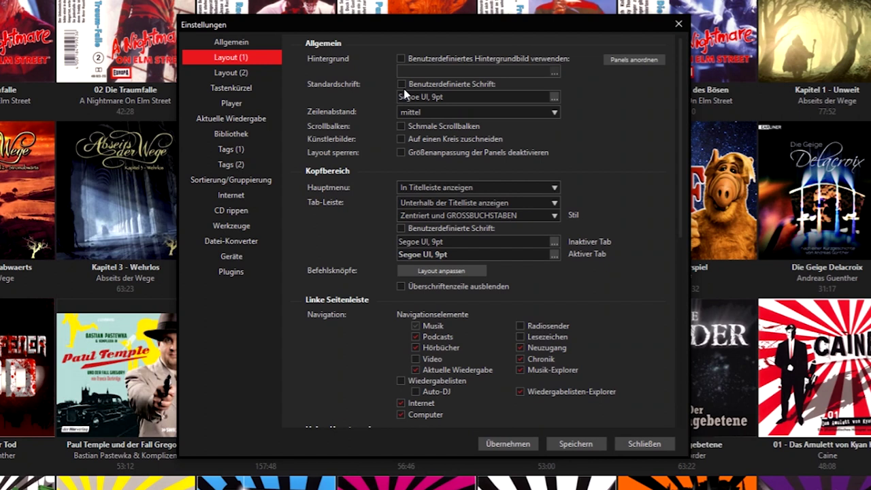
pyautogui.scroll(-3, 402, 170)
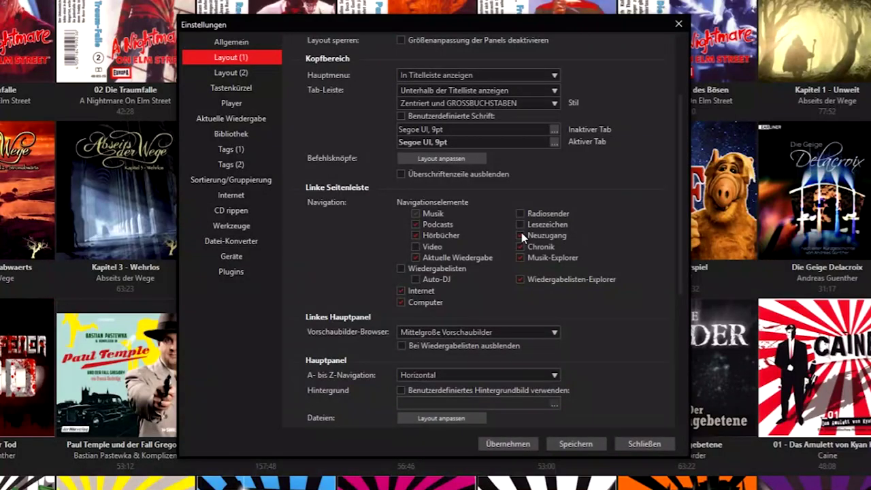
pyautogui.click(231, 132)
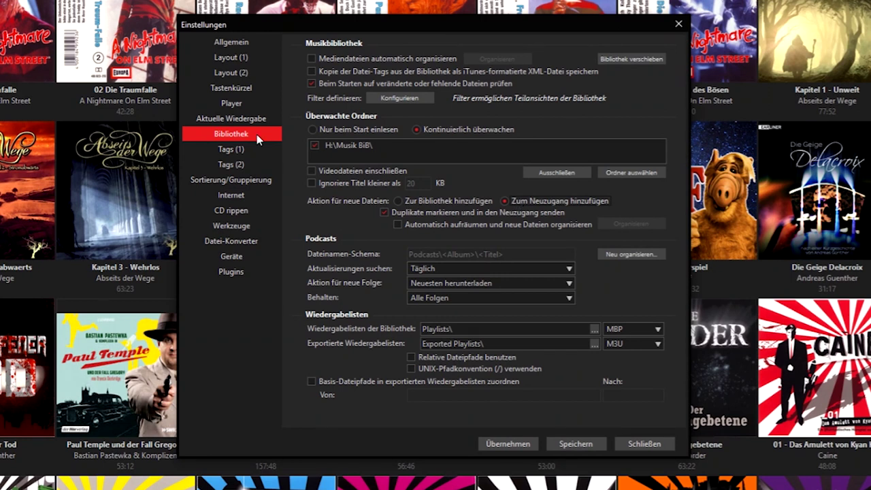
# Step: Look up the available encoding formats in the CD ripping settings without changing the format
pyautogui.click(232, 210)
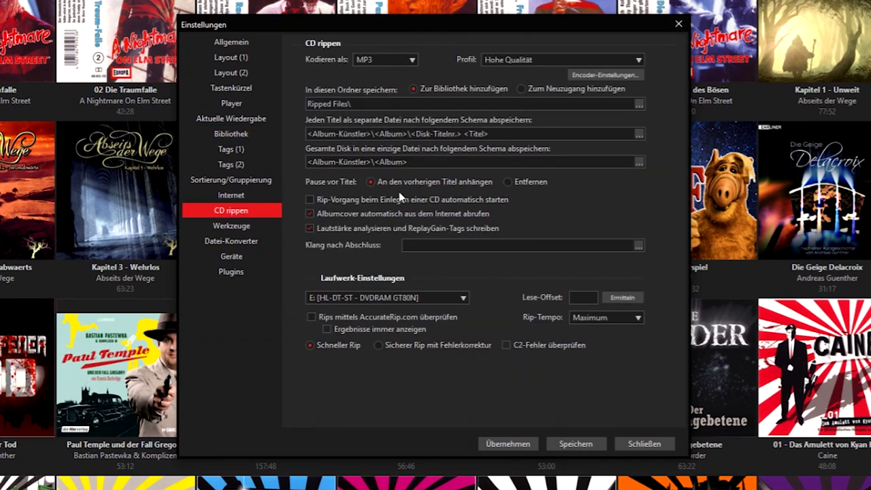
pyautogui.click(381, 60)
pyautogui.click(384, 30)
# Step: Review the installed plugins and the configuration option of the MusicBee Remote plugin, and close the settings
pyautogui.click(231, 272)
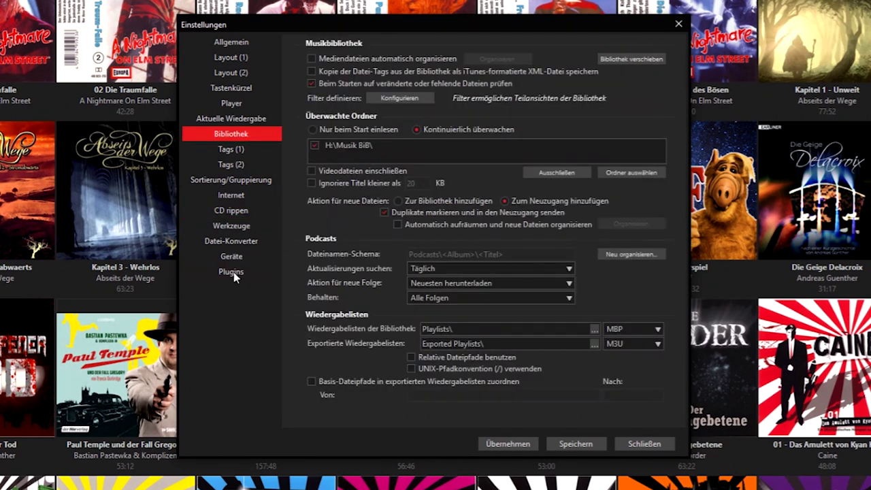
pyautogui.click(344, 167)
pyautogui.click(346, 169)
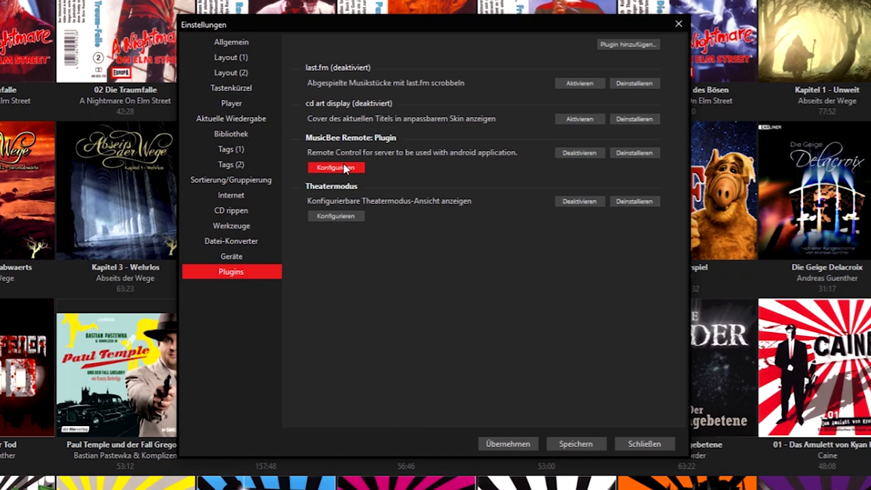
pyautogui.click(644, 444)
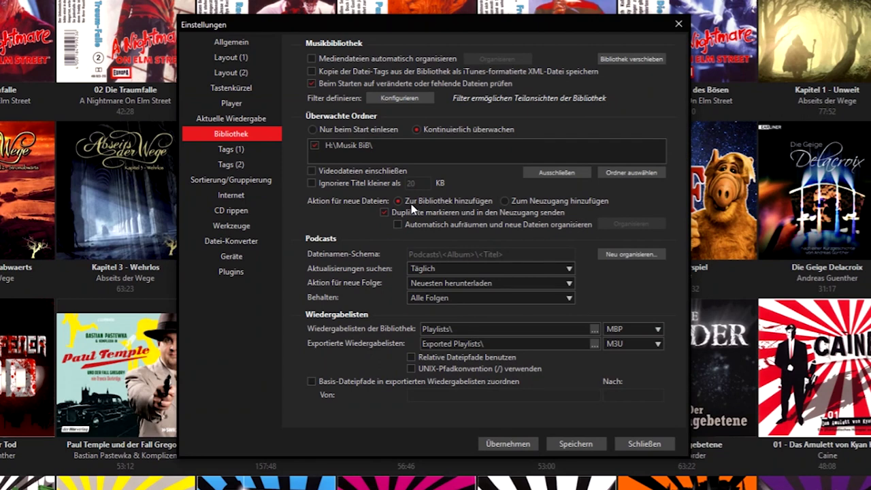
# Step: Set the library's action for new files to "Zum Neuzugang hinzufügen" and list the encoding formats for CD ripping
pyautogui.click(505, 201)
pyautogui.click(232, 211)
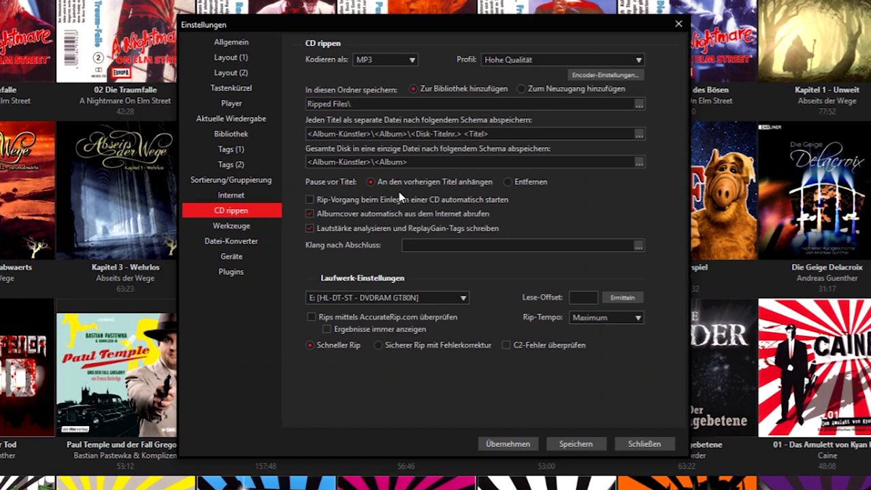
pyautogui.click(381, 58)
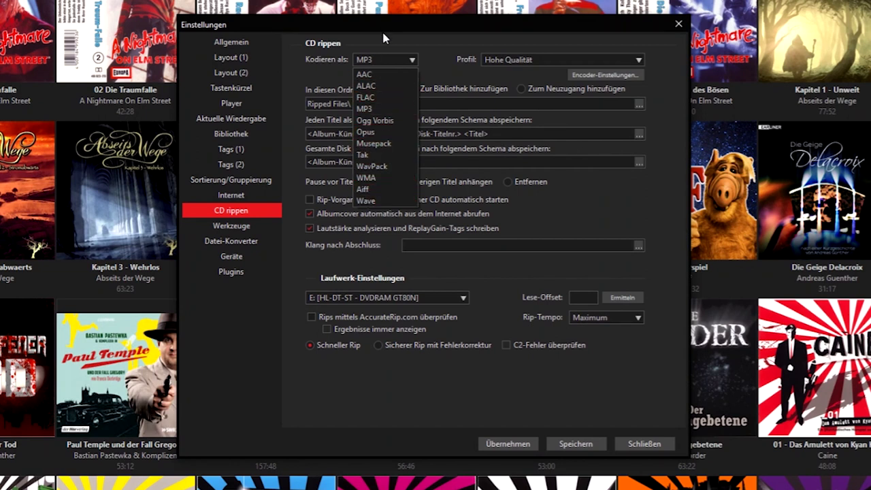
# Step: Show the Plugins settings page and close the program settings
pyautogui.click(231, 272)
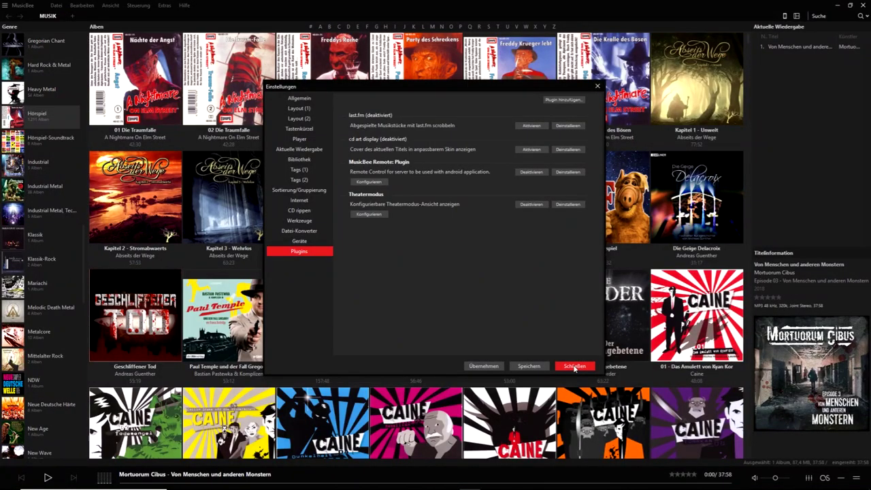
pyautogui.click(575, 366)
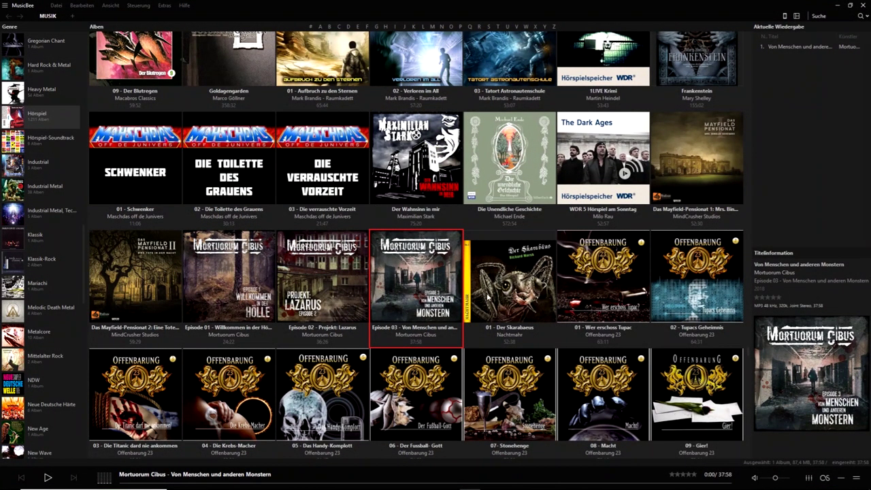
# Step: Open the album "Episode 03 - Von Menschen und anderen Monstern" for editing and check its Tags and Tags (2) pages
pyautogui.rightClick(392, 264)
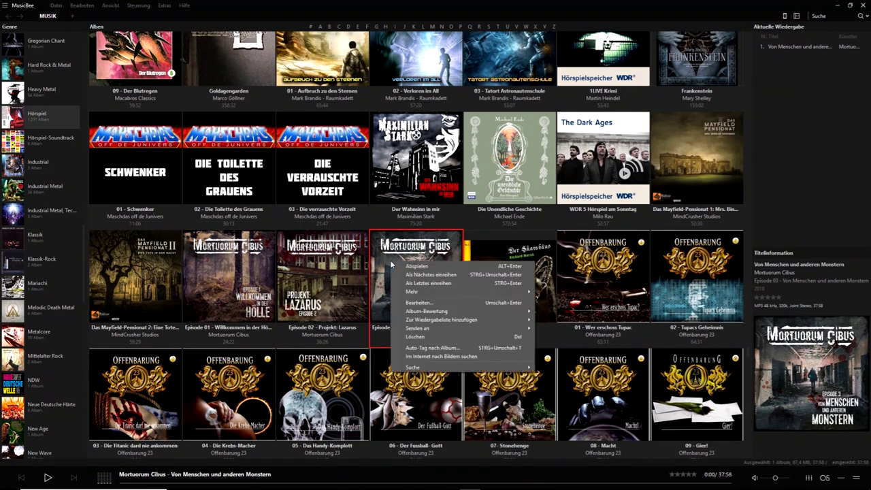
pyautogui.click(407, 304)
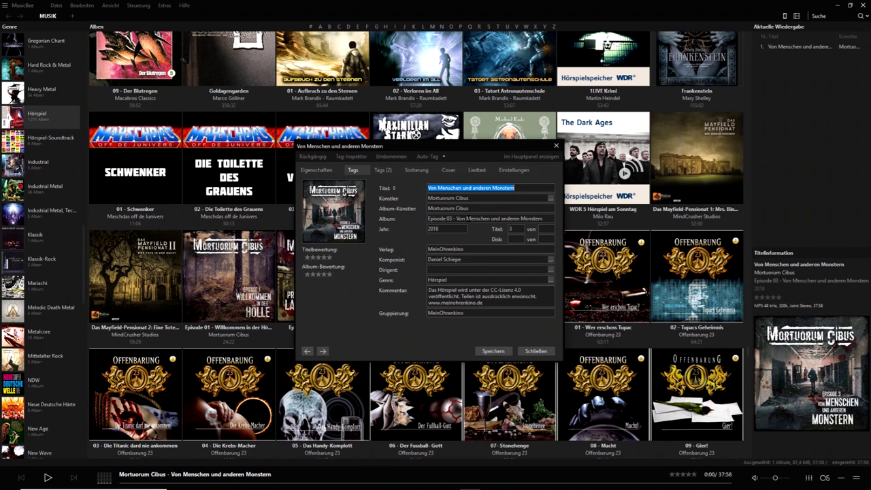
pyautogui.click(391, 169)
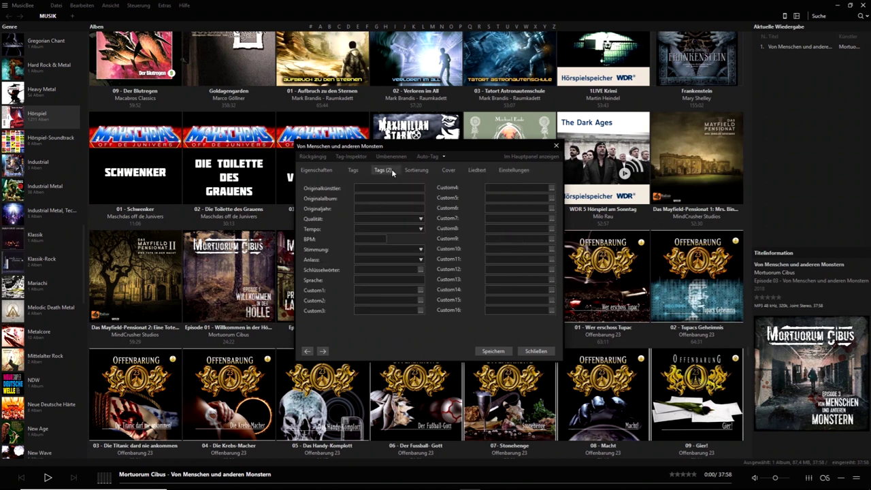
# Step: Examine the episode's embedded covers with their image types and its Liedtext page, keep Albumcover as the front image's type, and close the editor
pyautogui.click(447, 170)
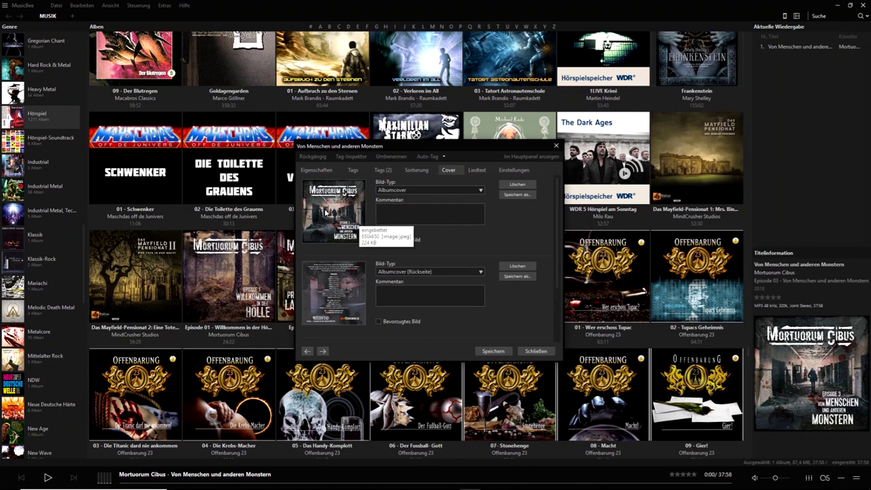
pyautogui.click(468, 191)
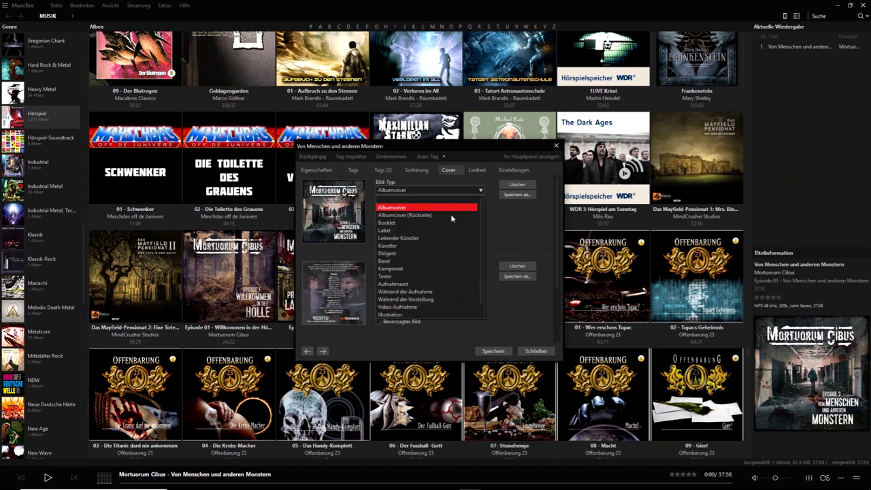
pyautogui.click(393, 207)
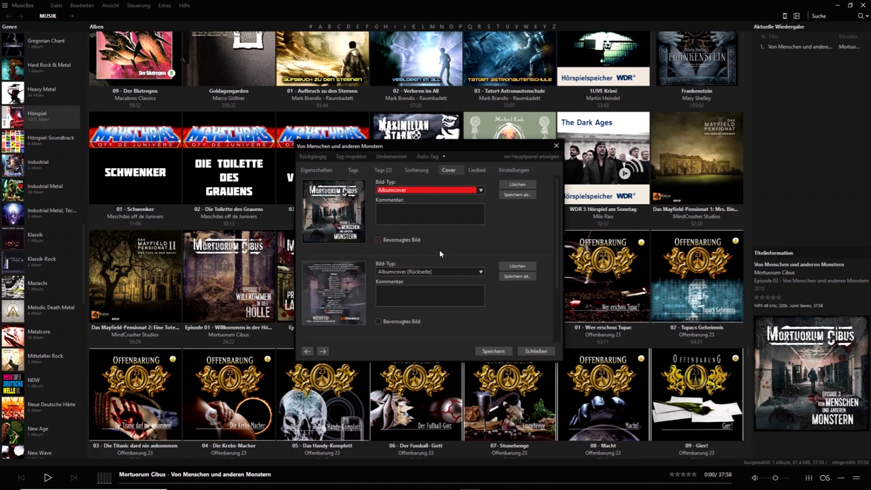
pyautogui.scroll(-3, 456, 259)
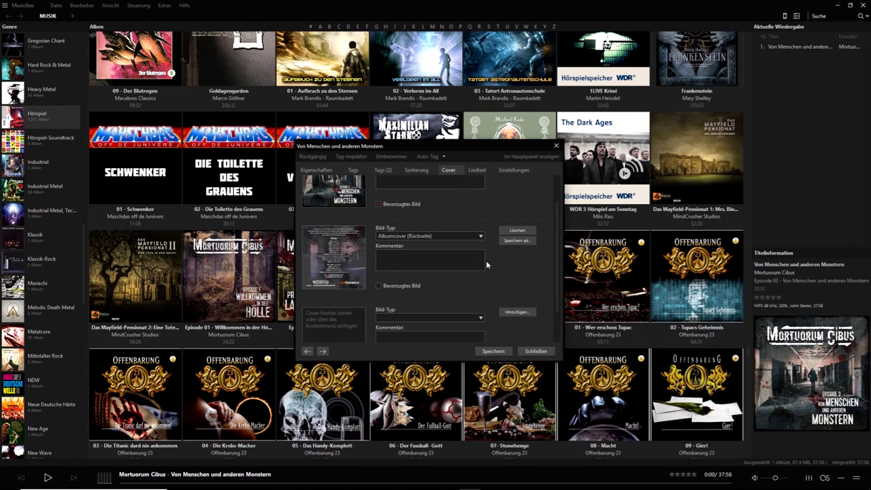
pyautogui.scroll(5, 486, 261)
pyautogui.click(477, 171)
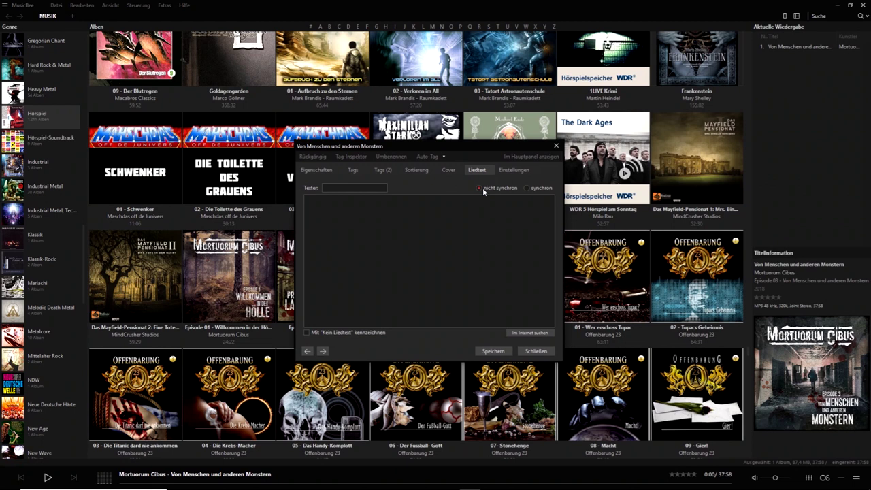
pyautogui.click(538, 352)
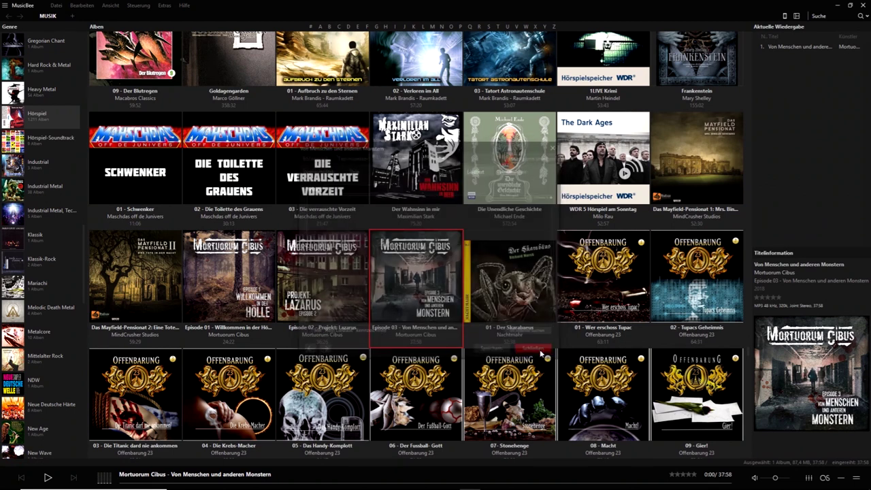
# Step: Look up the display options of the Titelinformation panel and dismiss them
pyautogui.click(799, 256)
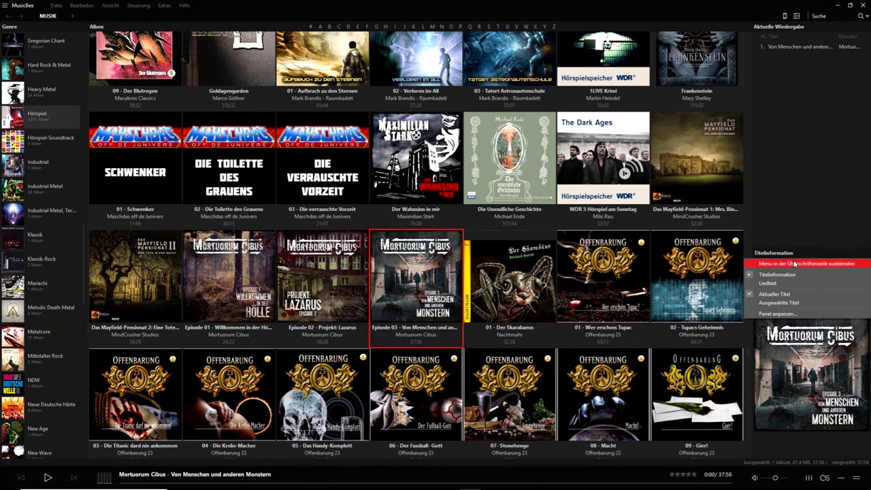
pyautogui.click(790, 214)
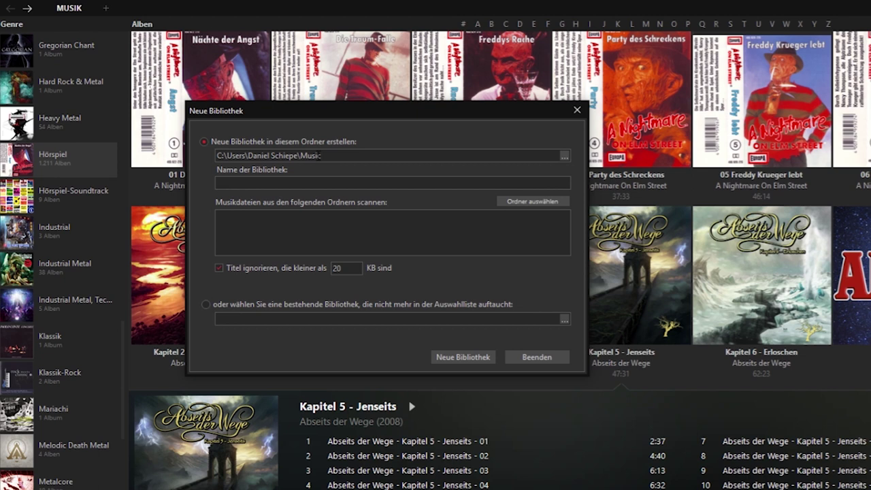
pyautogui.press('Tab')
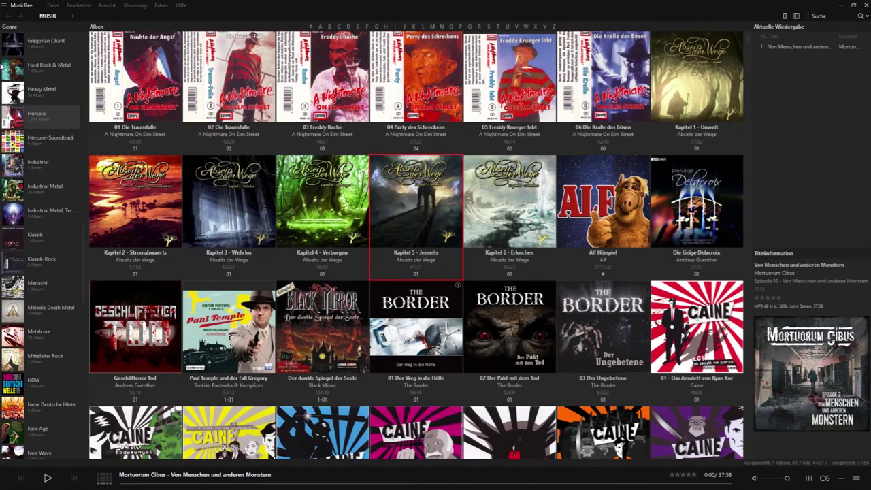
# Step: Open the Neuzugang view and look up the "Senden an" destinations for Alle Genres
pyautogui.moveTo(2, 66)
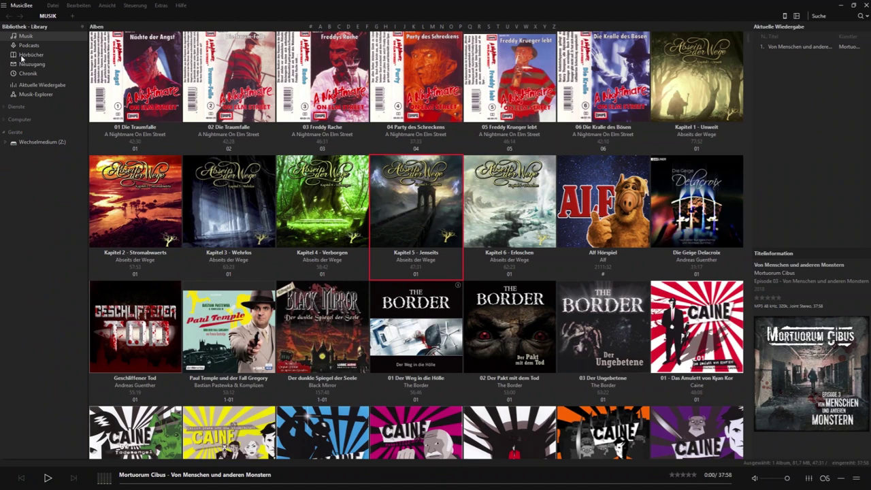
pyautogui.click(21, 65)
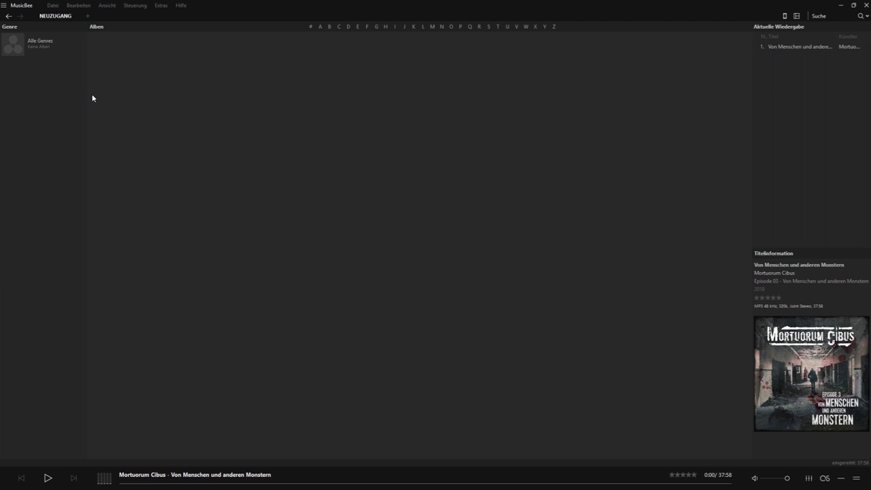
pyautogui.rightClick(46, 50)
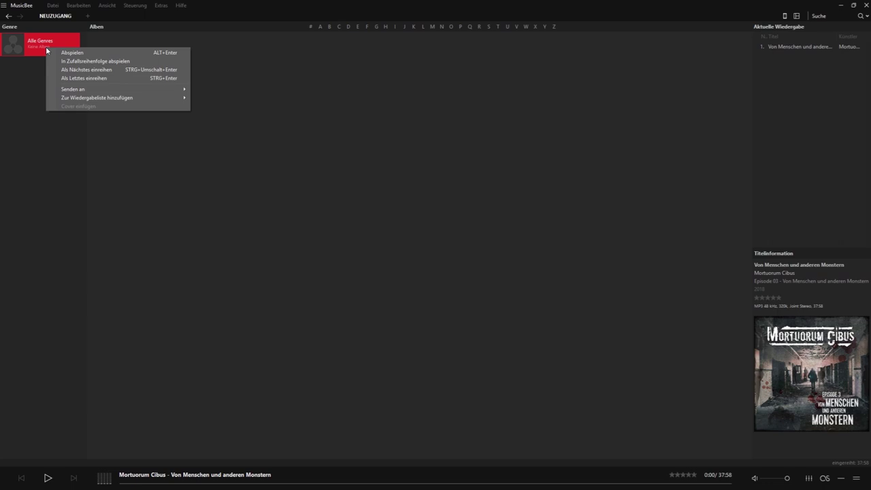
pyautogui.moveTo(71, 91)
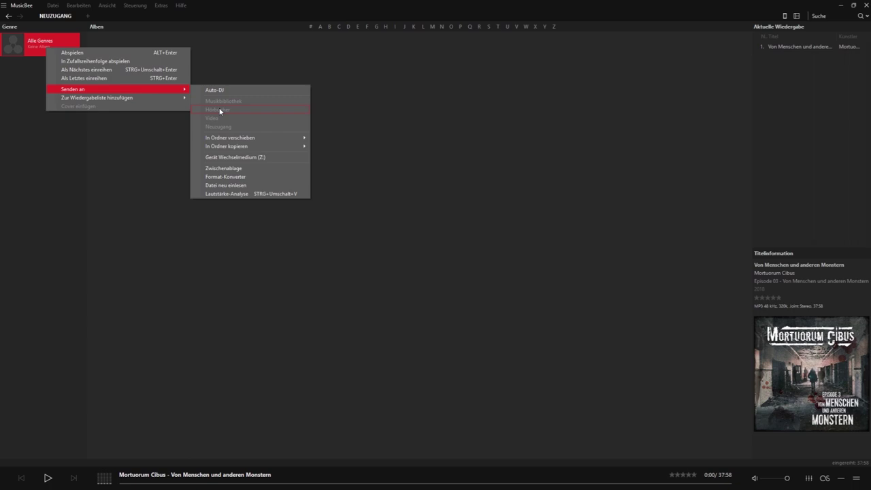
pyautogui.click(225, 61)
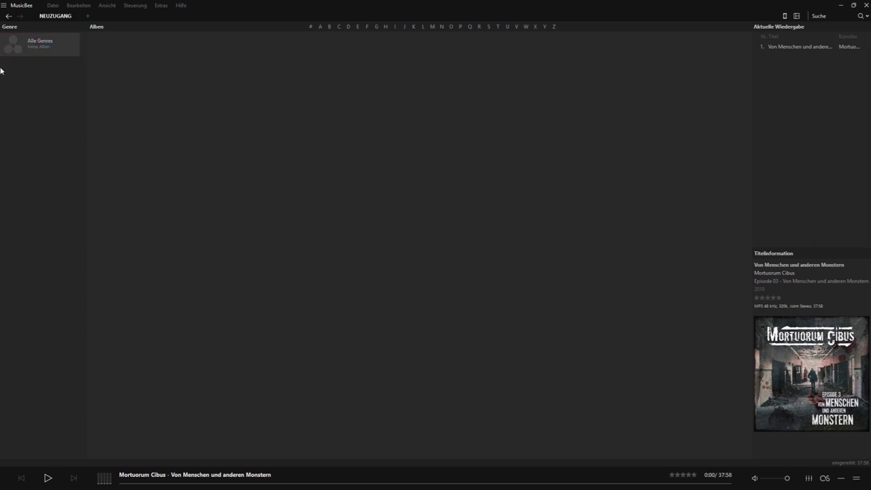
# Step: Switch from Neuzugang to the Hörbücher section of the library
pyautogui.moveTo(0, 71)
pyautogui.click(42, 55)
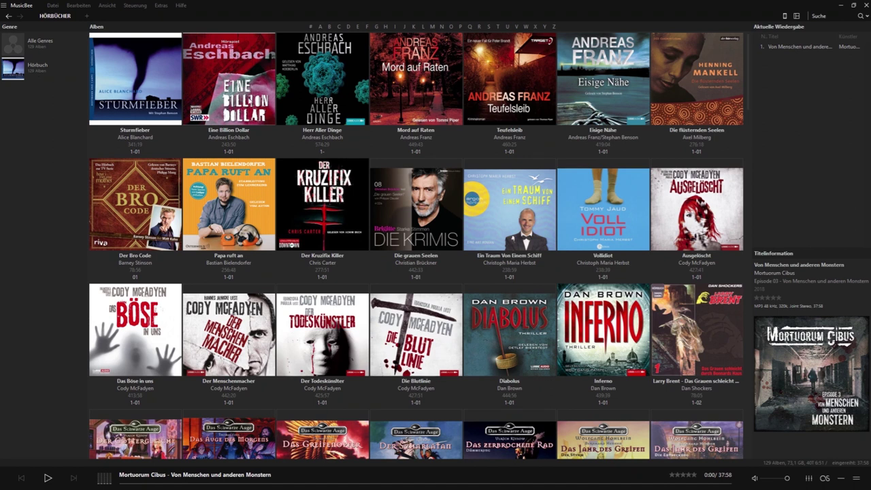
pyautogui.moveTo(30, 62)
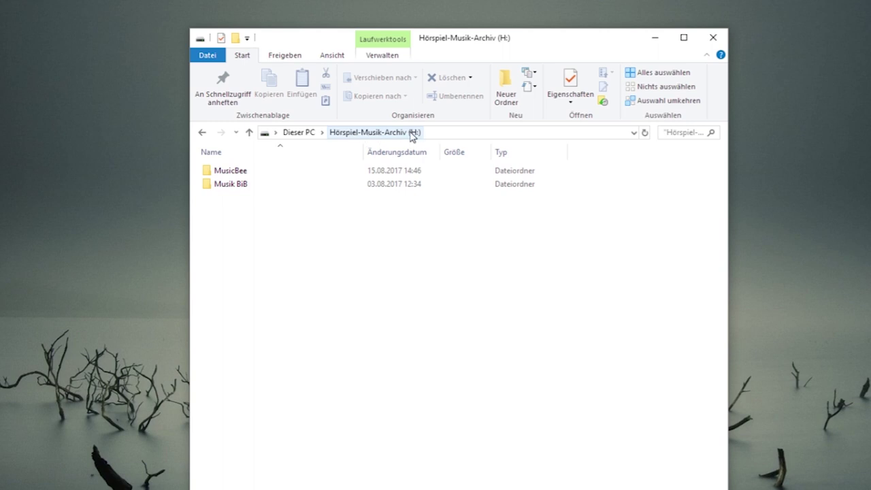
# Step: In File Explorer, inspect the MusicBee folder on drive H:, return to the drive's root and check the Musik BiB folder's details
pyautogui.click(239, 175)
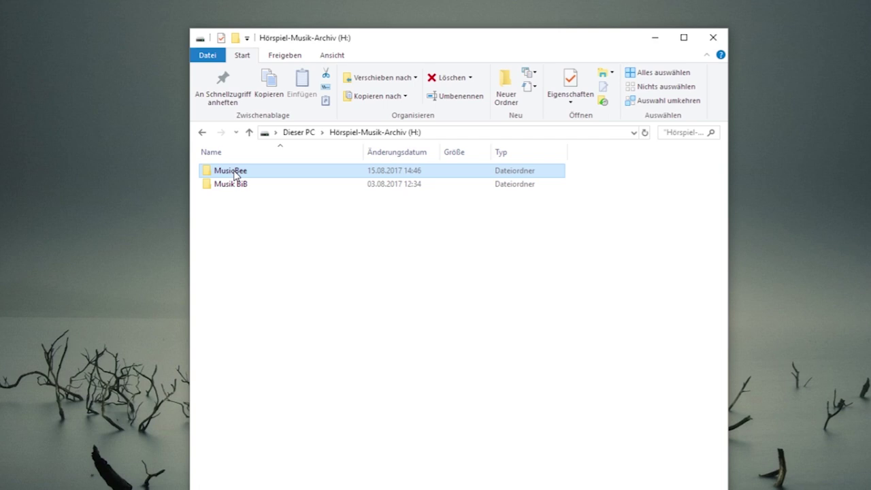
pyautogui.doubleClick(235, 174)
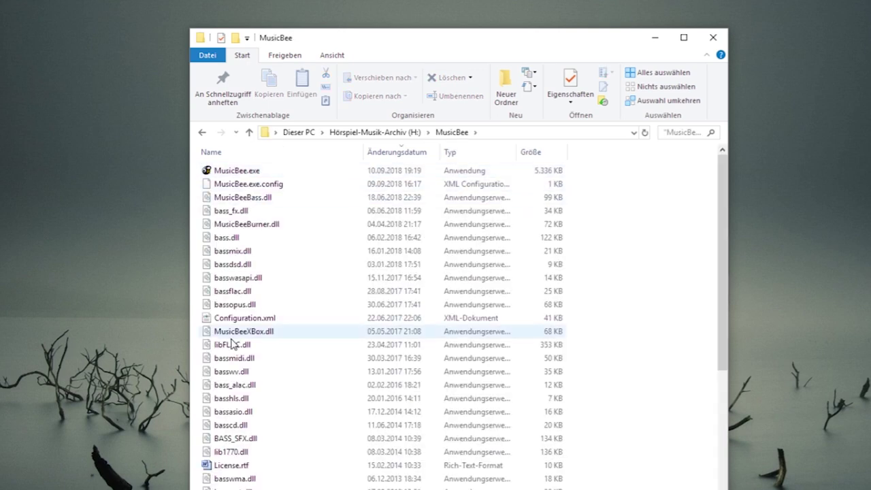
pyautogui.click(250, 133)
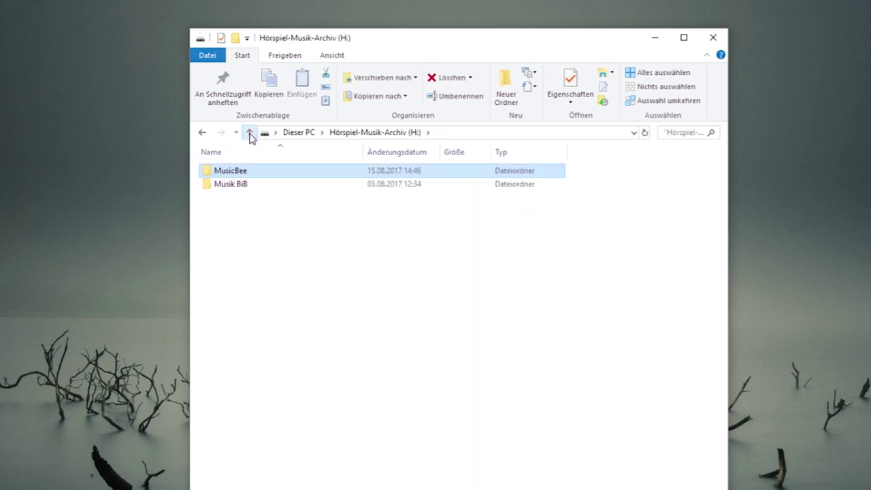
pyautogui.click(242, 189)
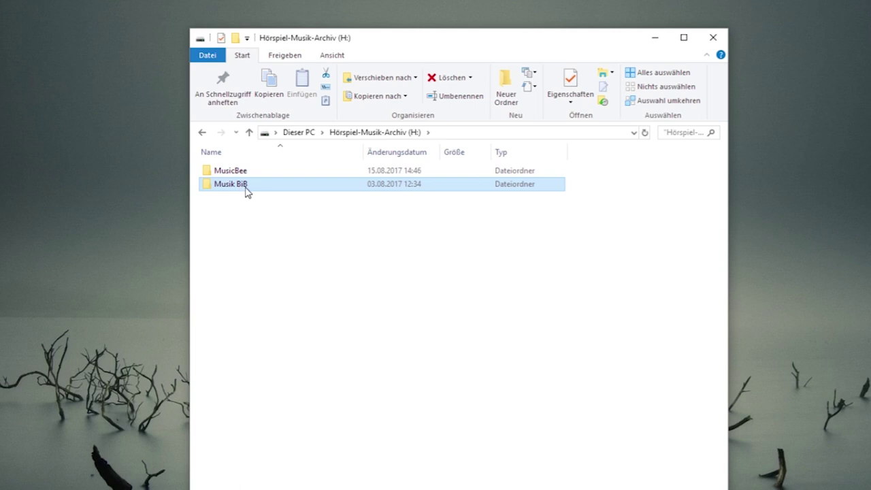
pyautogui.moveTo(246, 189)
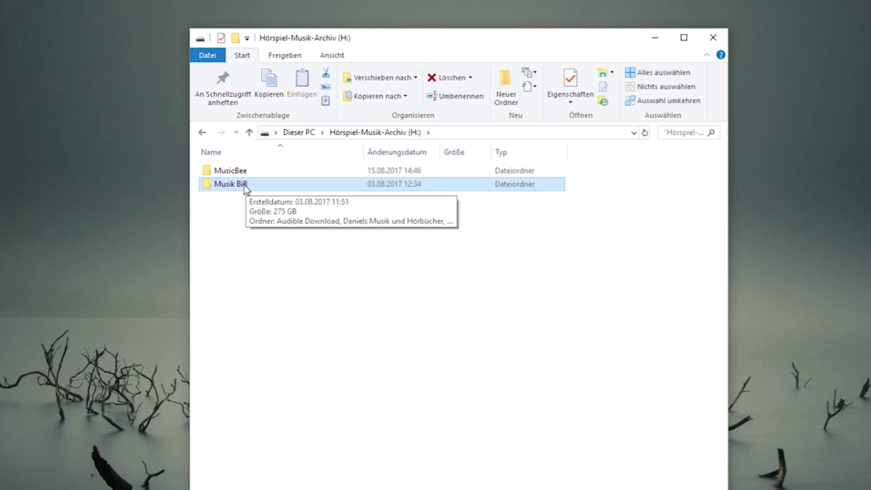
# Step: Open the Musik BiB folder and check the details of its Audible Download subfolder
pyautogui.doubleClick(237, 185)
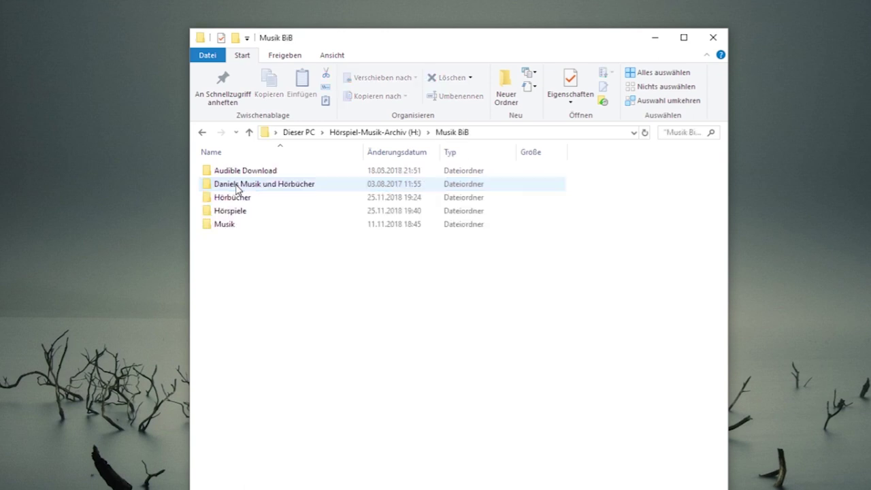
pyautogui.click(267, 175)
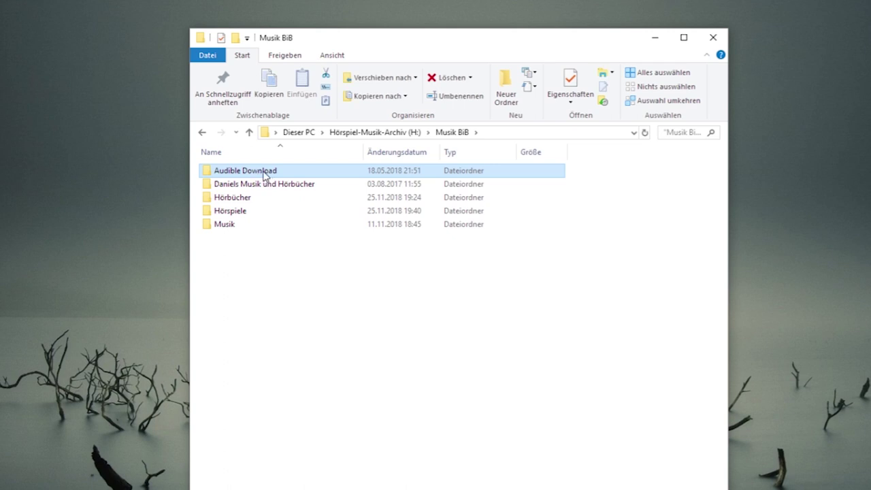
pyautogui.moveTo(260, 175)
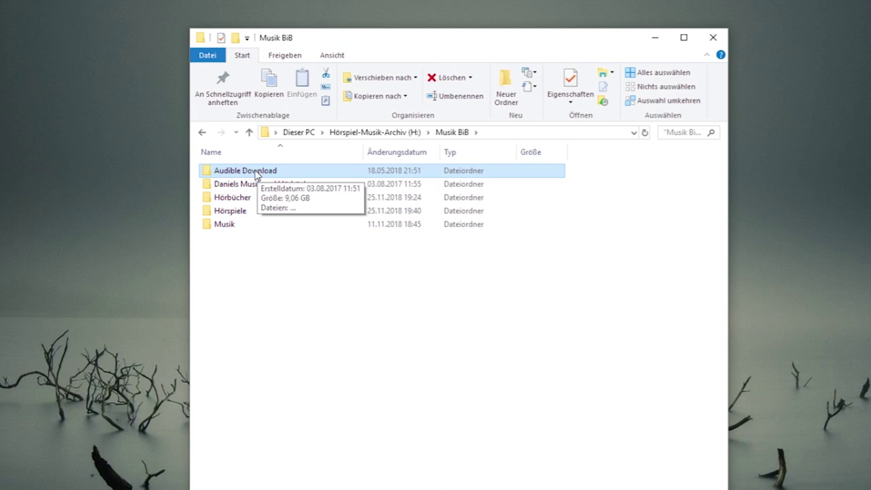
# Step: Inspect the contents of the personal "Musik und Hörbücher" subfolder and return to Musik BiB
pyautogui.keyDown('ctrl'); pyautogui.click(262, 183); pyautogui.keyUp('ctrl')
pyautogui.click(230, 186)
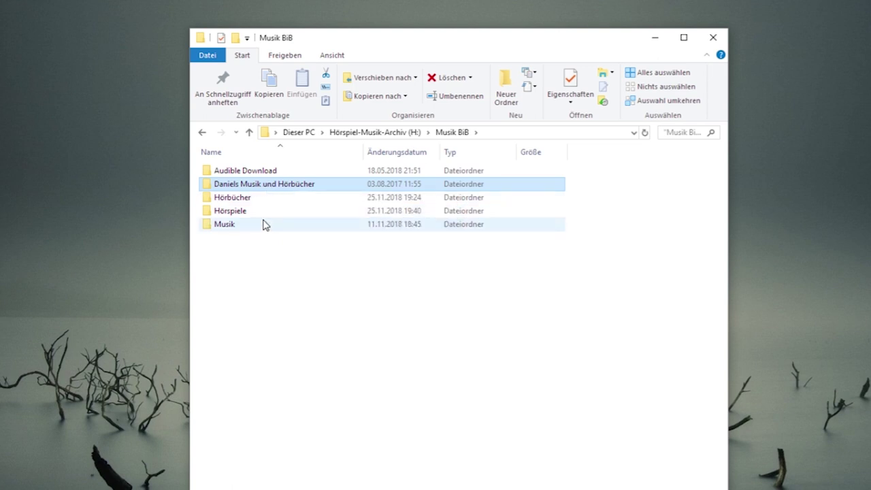
pyautogui.moveTo(265, 225)
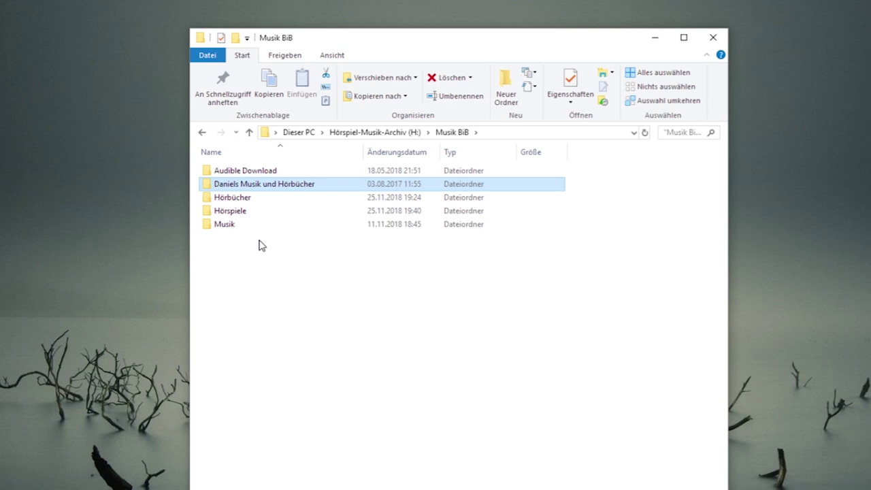
pyautogui.doubleClick(268, 191)
pyautogui.moveTo(266, 300)
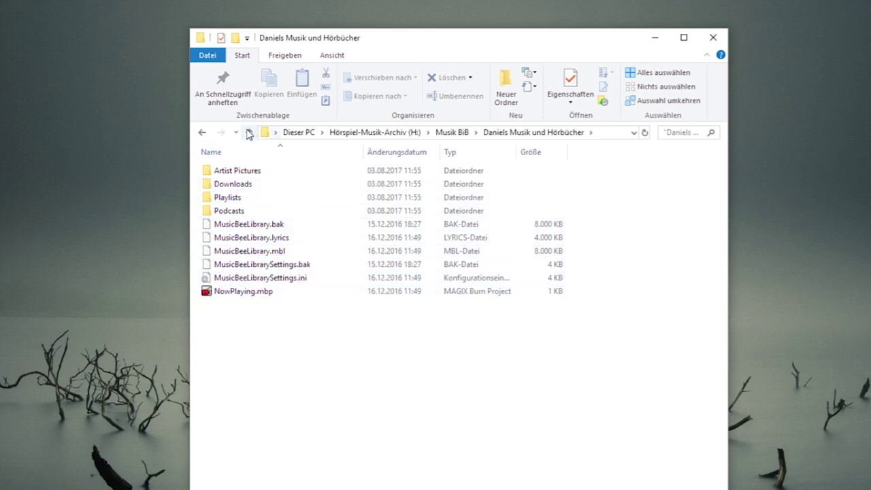
pyautogui.click(249, 133)
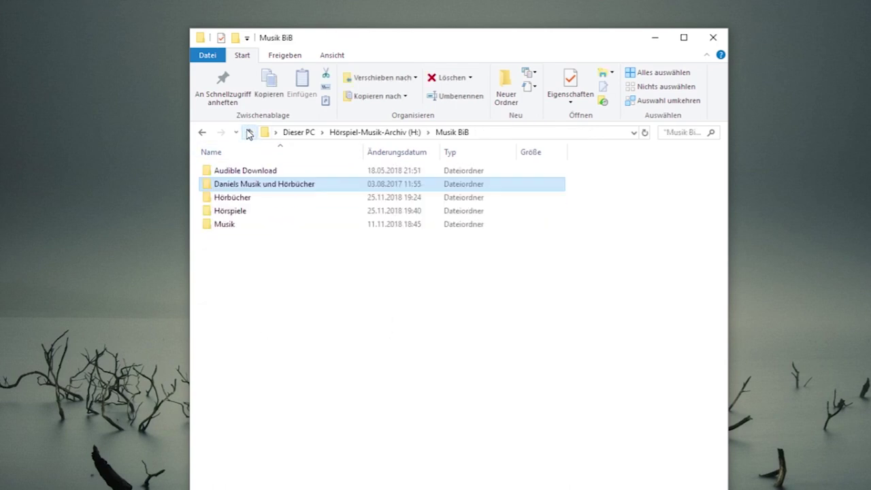
# Step: Point out the Hörbücher, Hörspiele and Musik folders, inspect "A Nightmare On Elm Street" inside Hörspiele, and return to Musik BiB
pyautogui.click(239, 200)
pyautogui.click(237, 211)
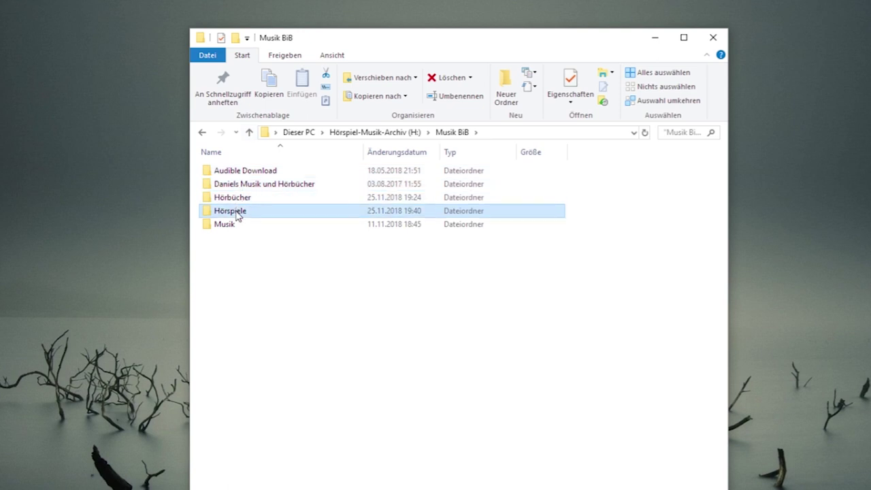
pyautogui.click(229, 226)
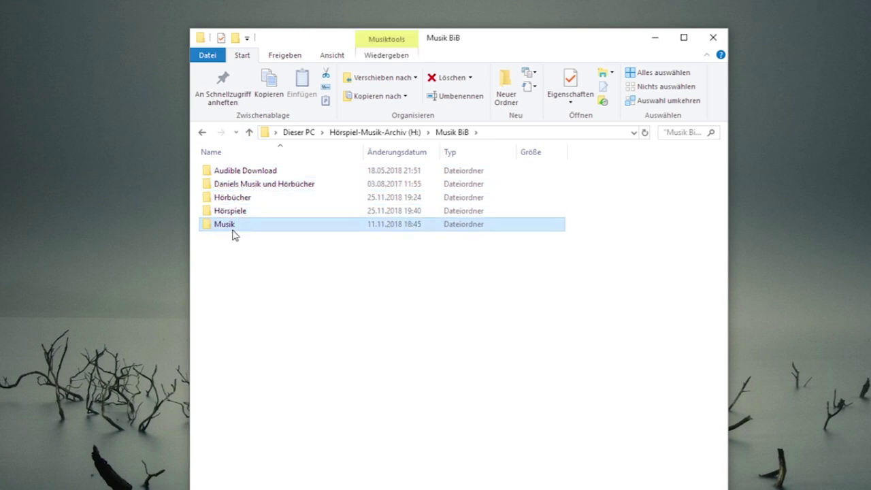
pyautogui.click(235, 212)
pyautogui.doubleClick(235, 213)
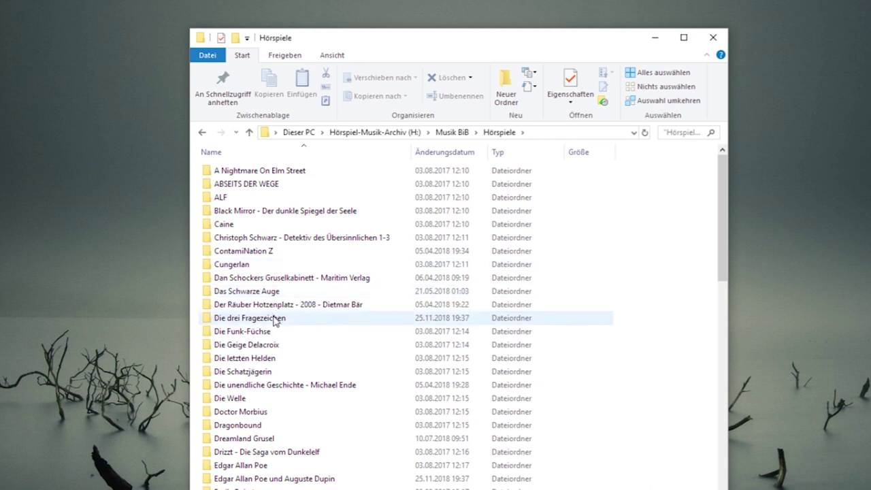
pyautogui.doubleClick(265, 171)
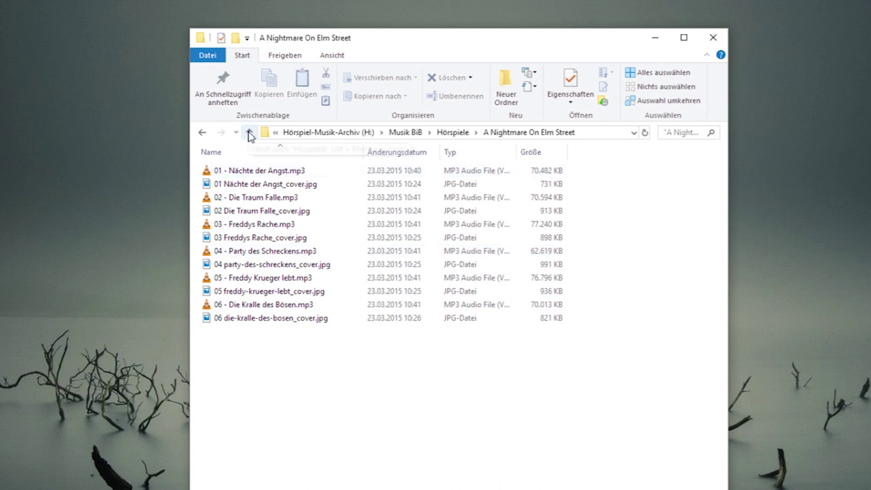
pyautogui.click(249, 134)
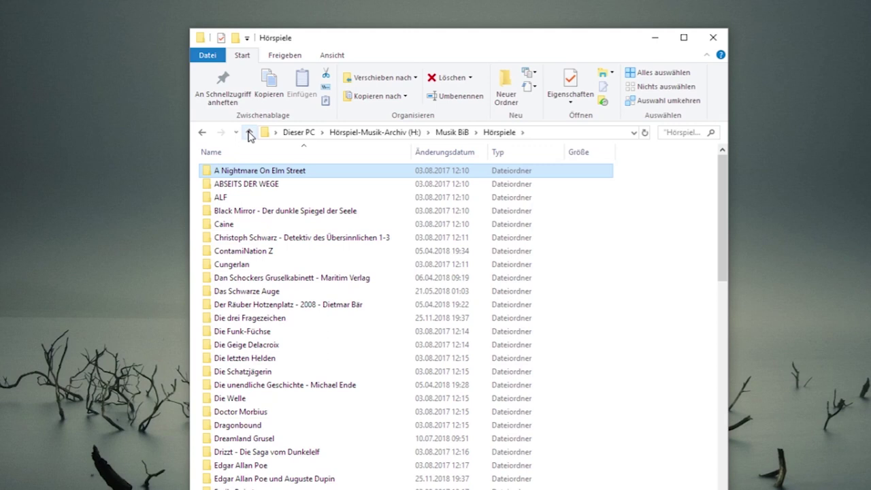
pyautogui.click(249, 135)
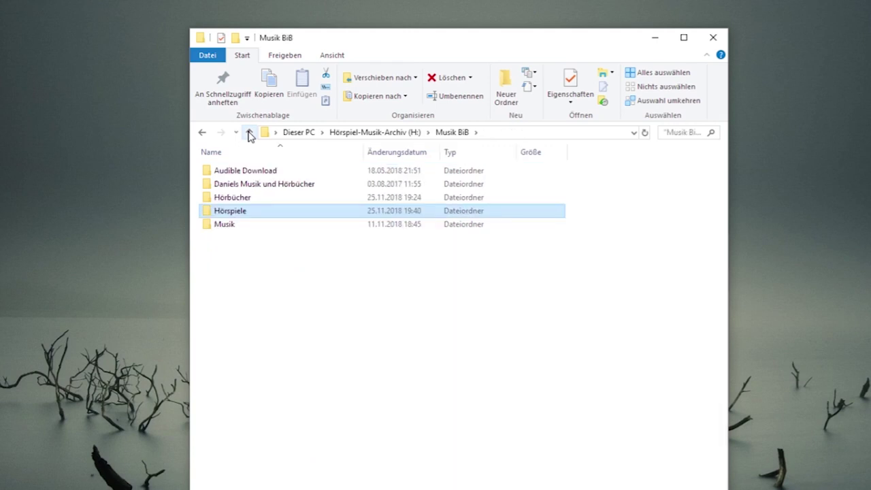